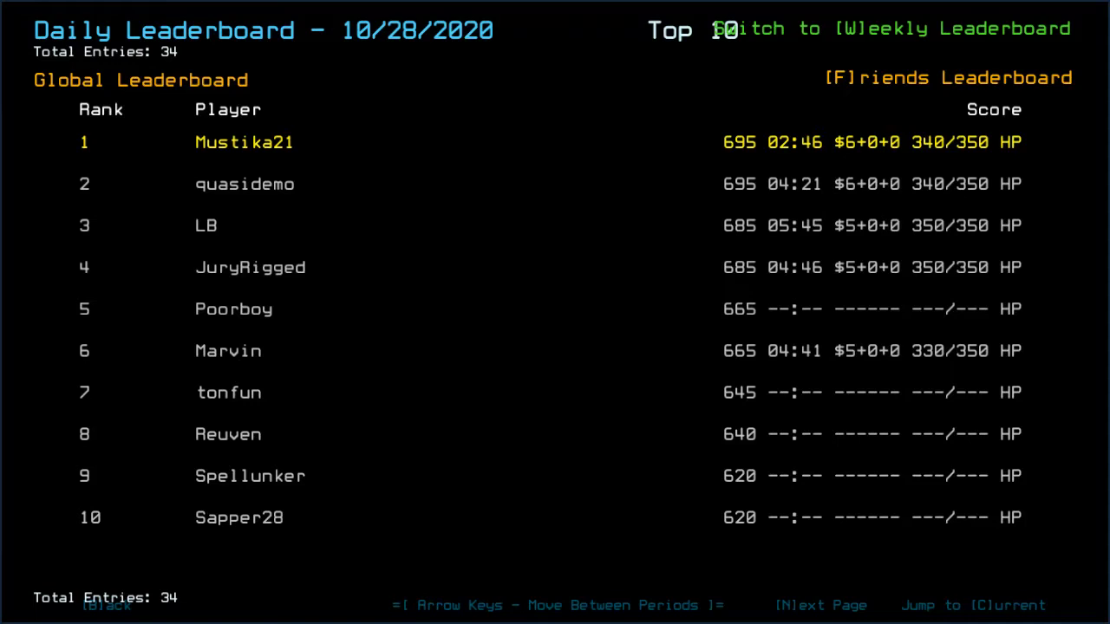
Step: Page through the daily rankings, view the 10/28/2020 friends leaderboard, then return to the Challenge Launcher
key(n)
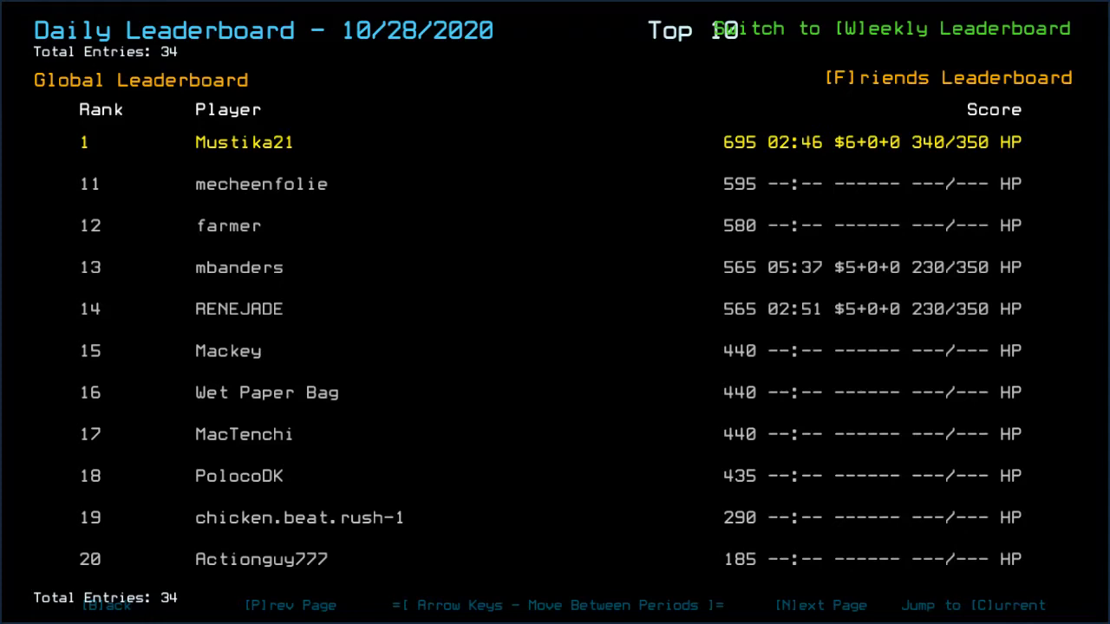
key(p)
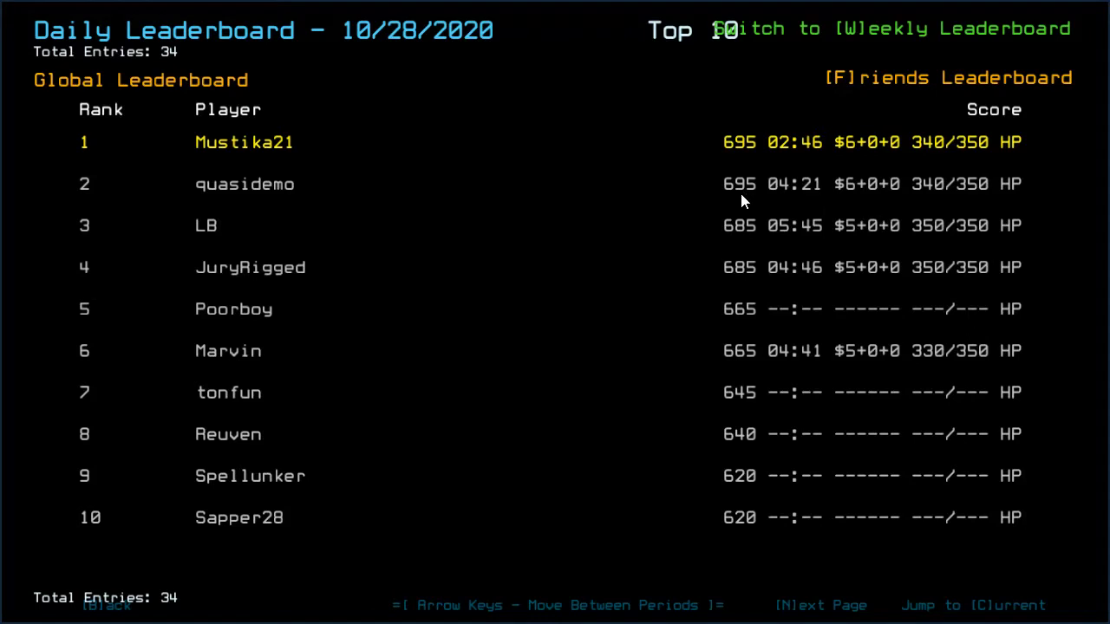
key(f)
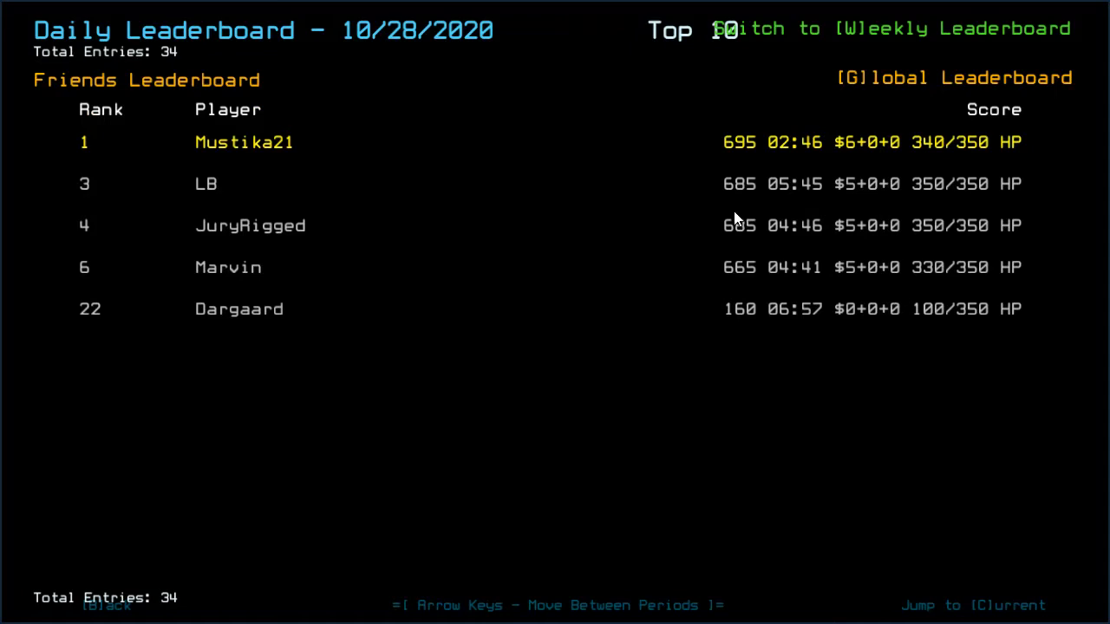
key(b)
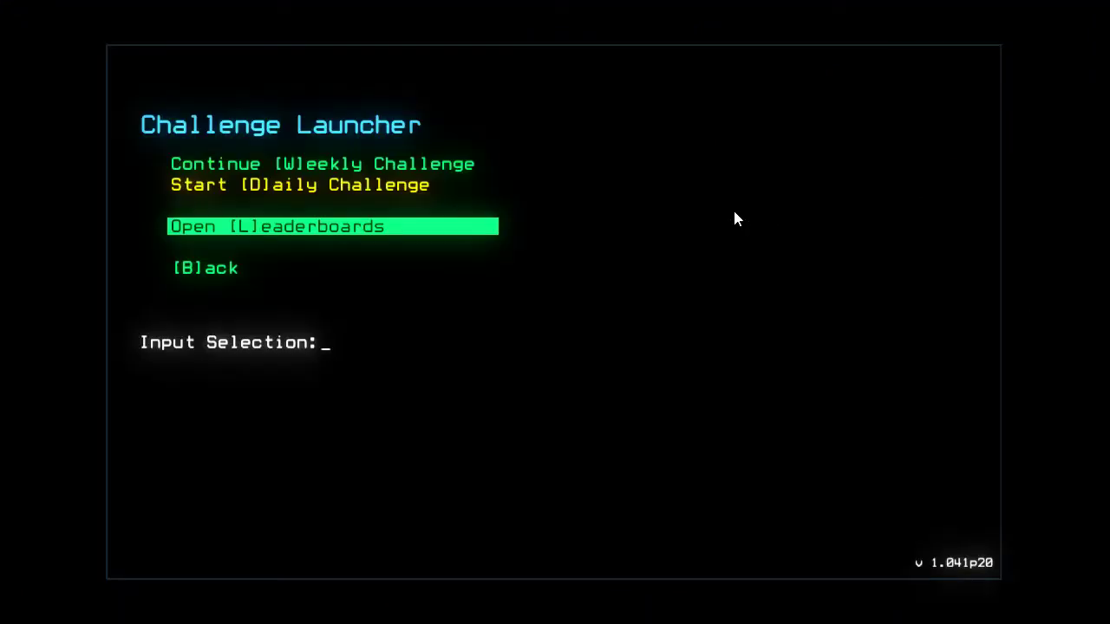
Step: Start the Daily Challenge with Far View set to Simple and Quality set to Medium, then resume
key(d)
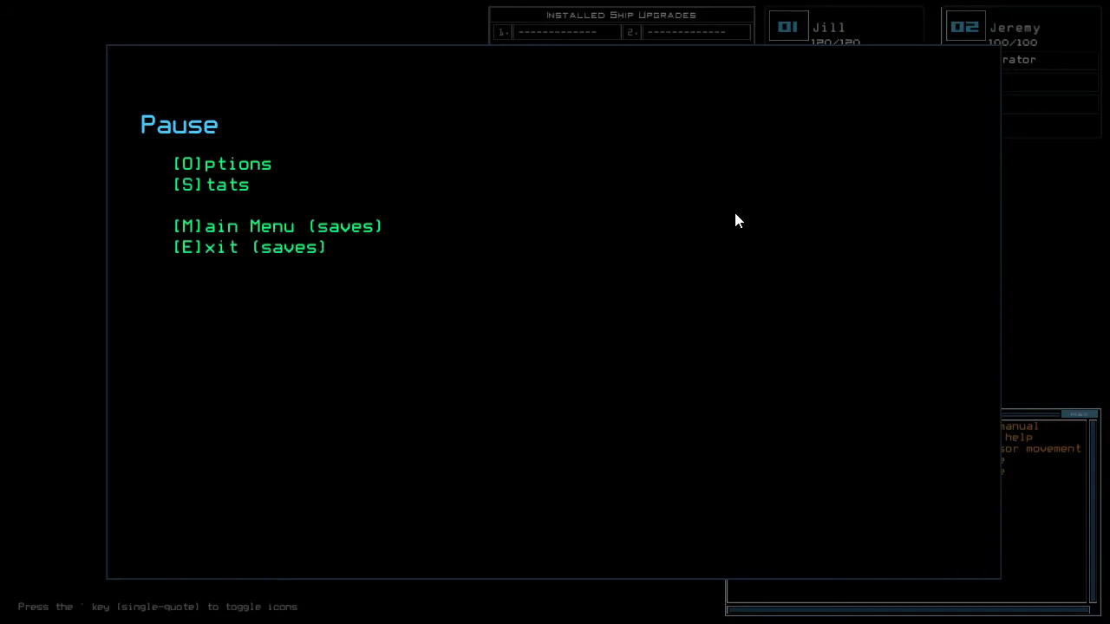
key(o)
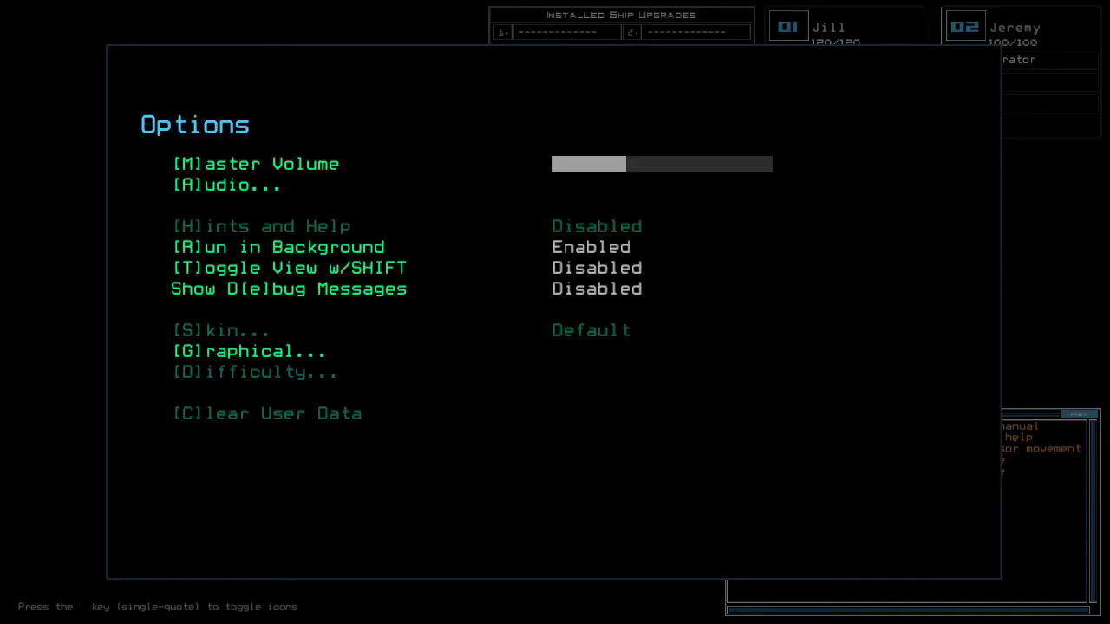
key(g)
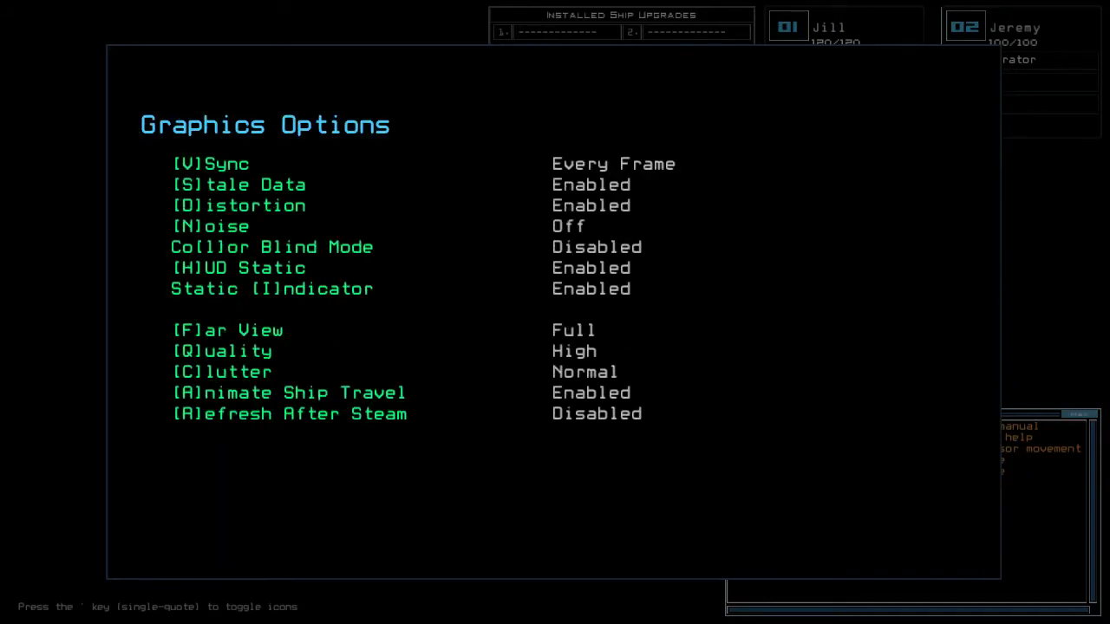
key(f)
key(q)
key(b)
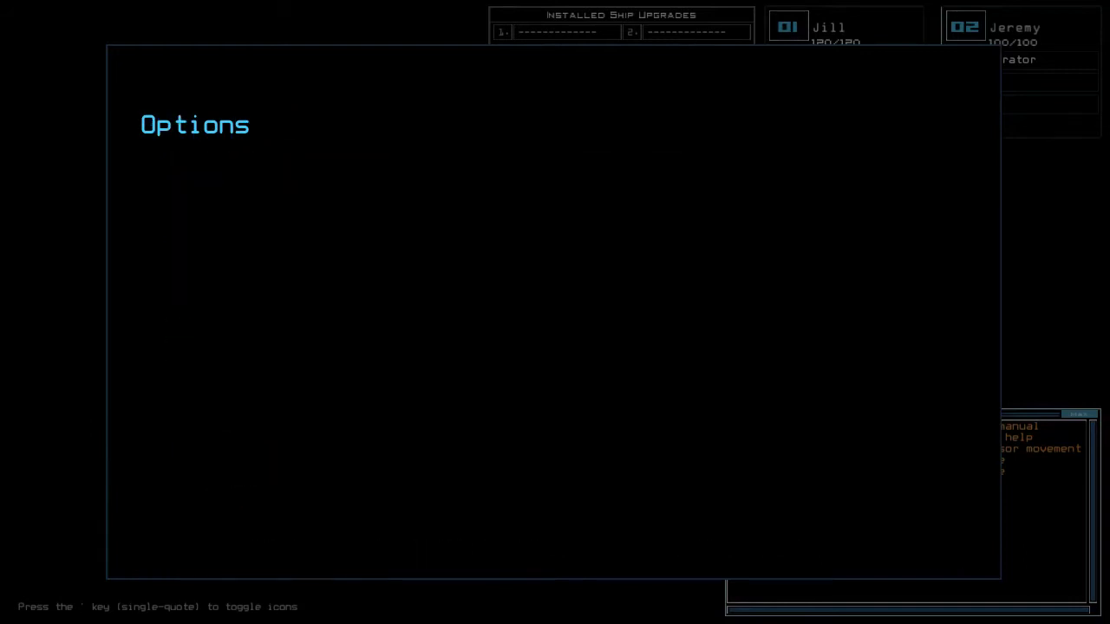
key(b)
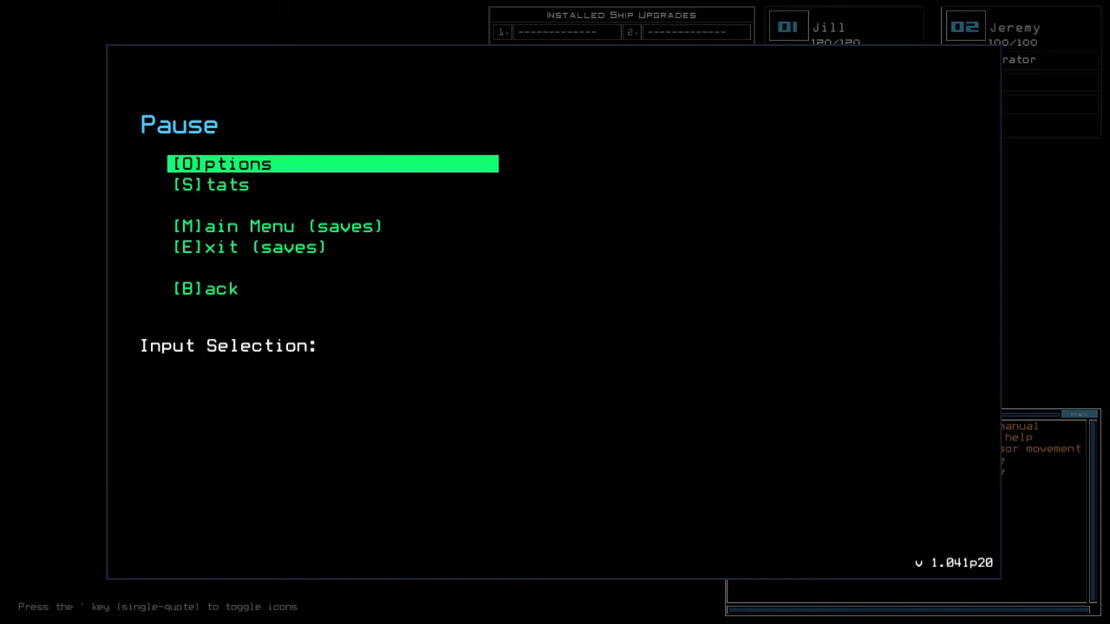
key(b)
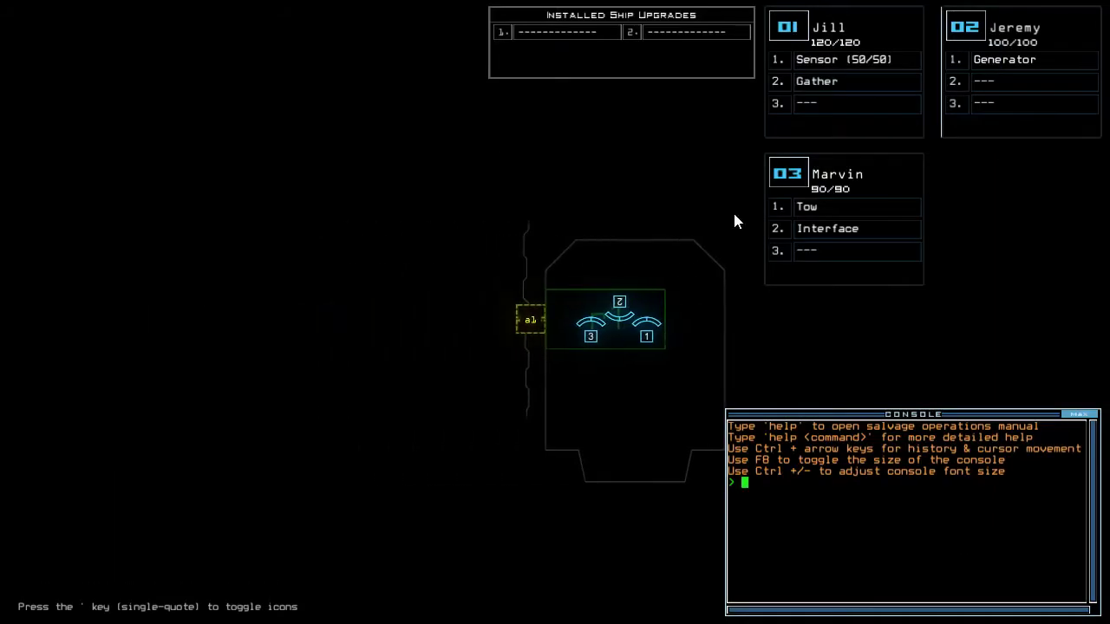
text(alias)
Step: Cancel the Alias Editor, check the Salvage B derelict's status, then show Jill's drone camera
key(Return)
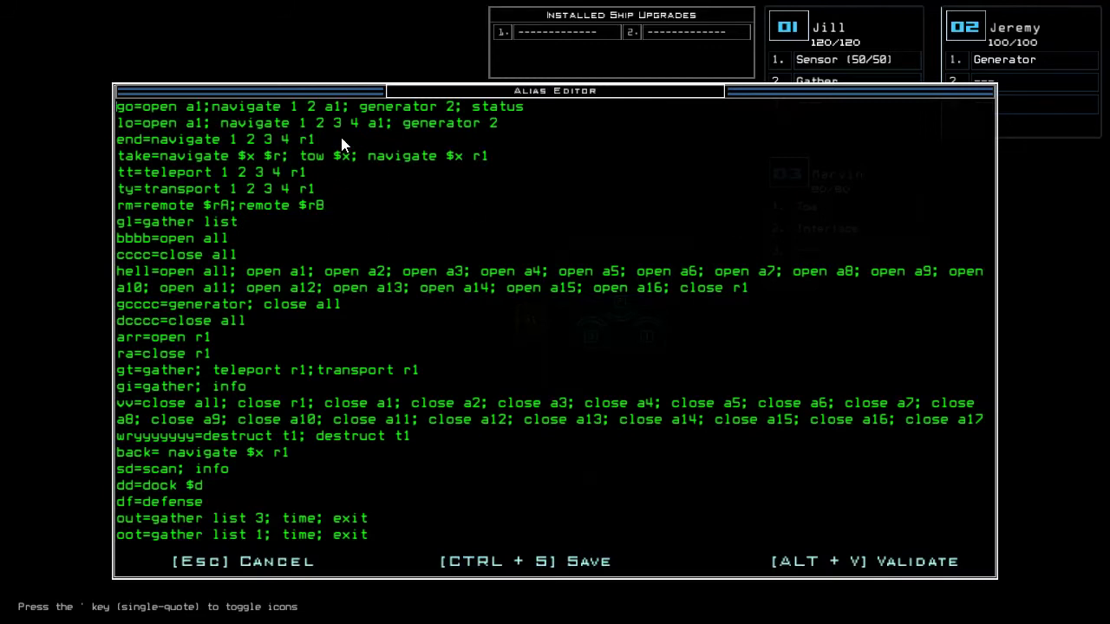
key(Escape)
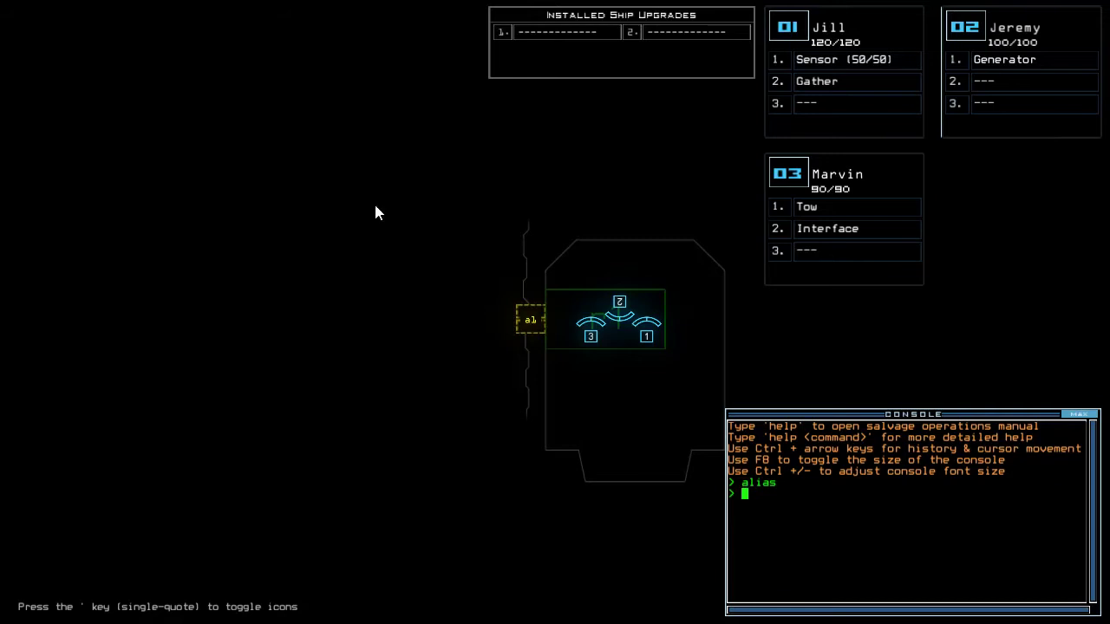
text(status)
key(Return)
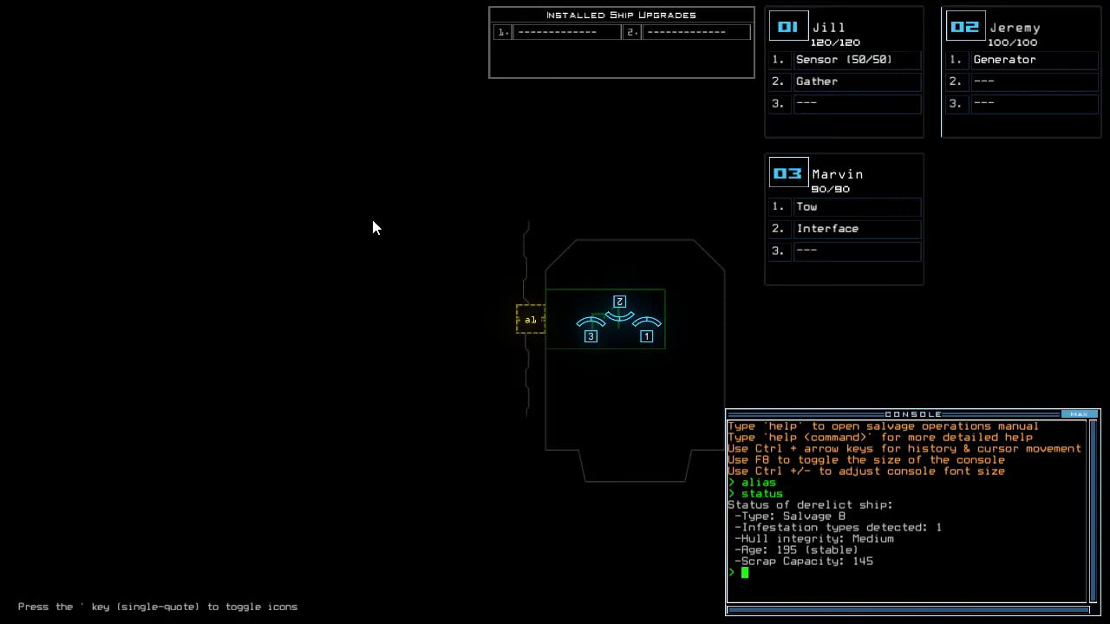
key(Tab)
text(sa)
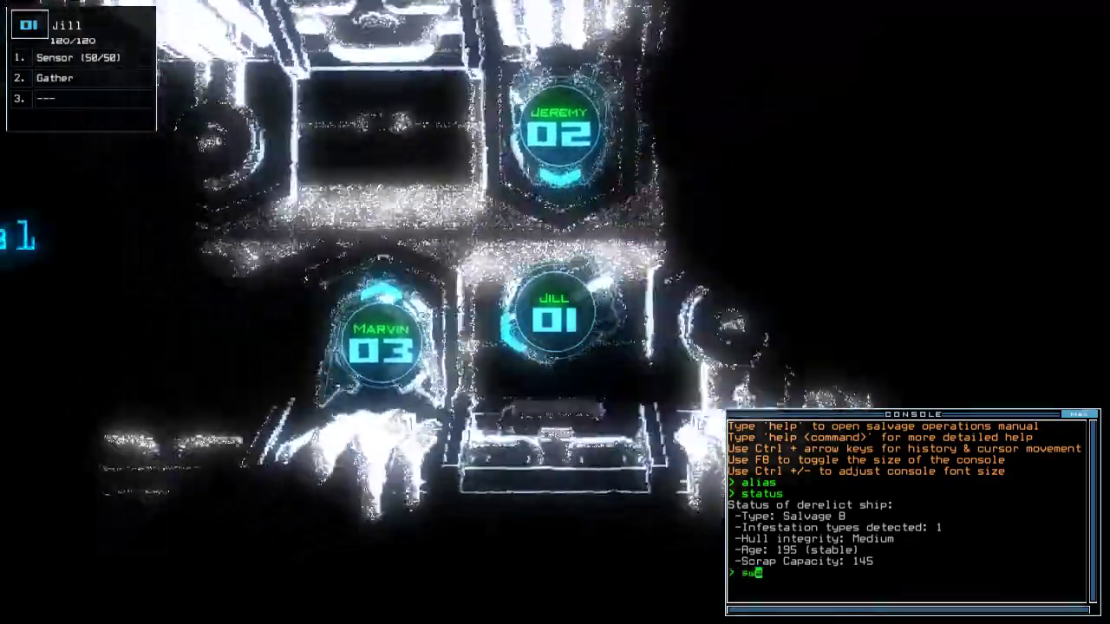
text(ap)
Step: Swap the Interface upgrade onto Jill's drone
key(Return)
key(Right)
key(Down)
key(Return)
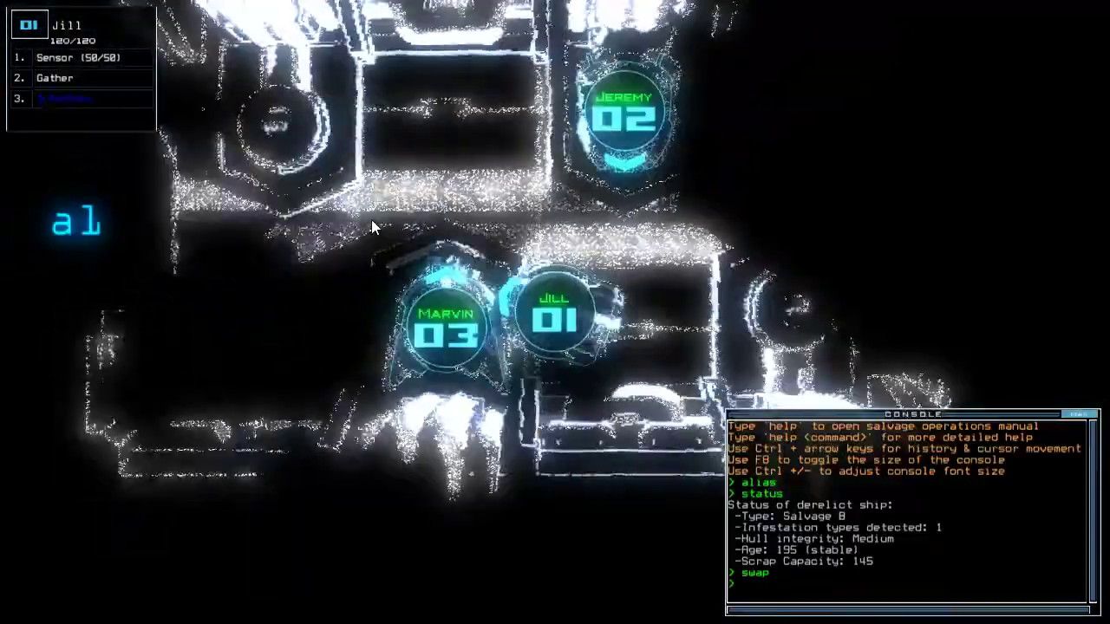
text(ss)
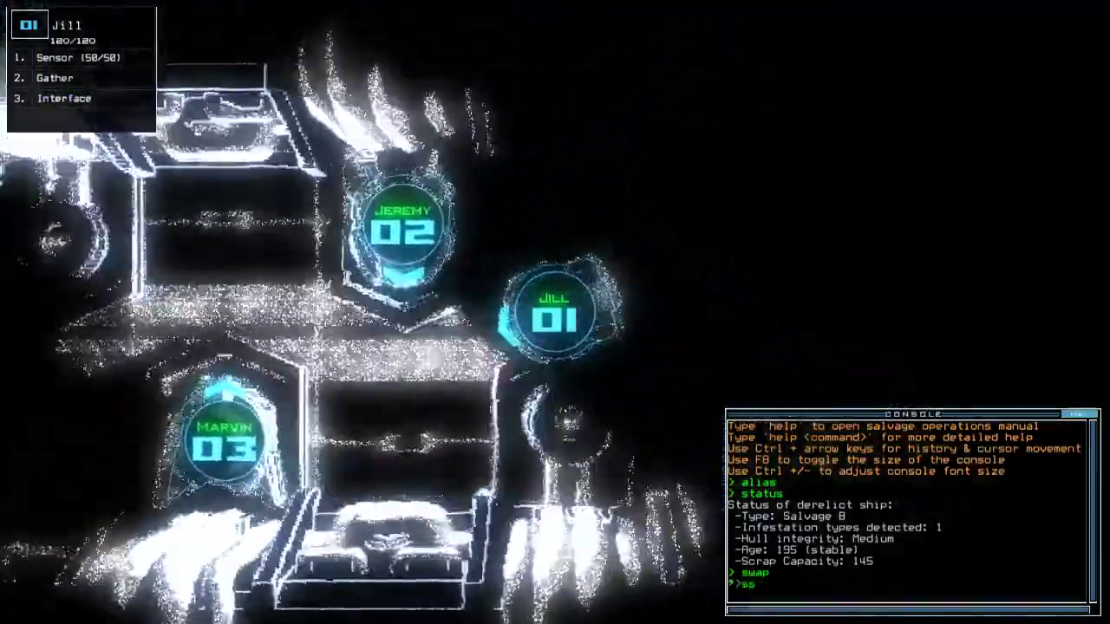
Step: Drop a sensor with Jill and give the Tow upgrade to Jeremy
key(Return)
text(2swap)
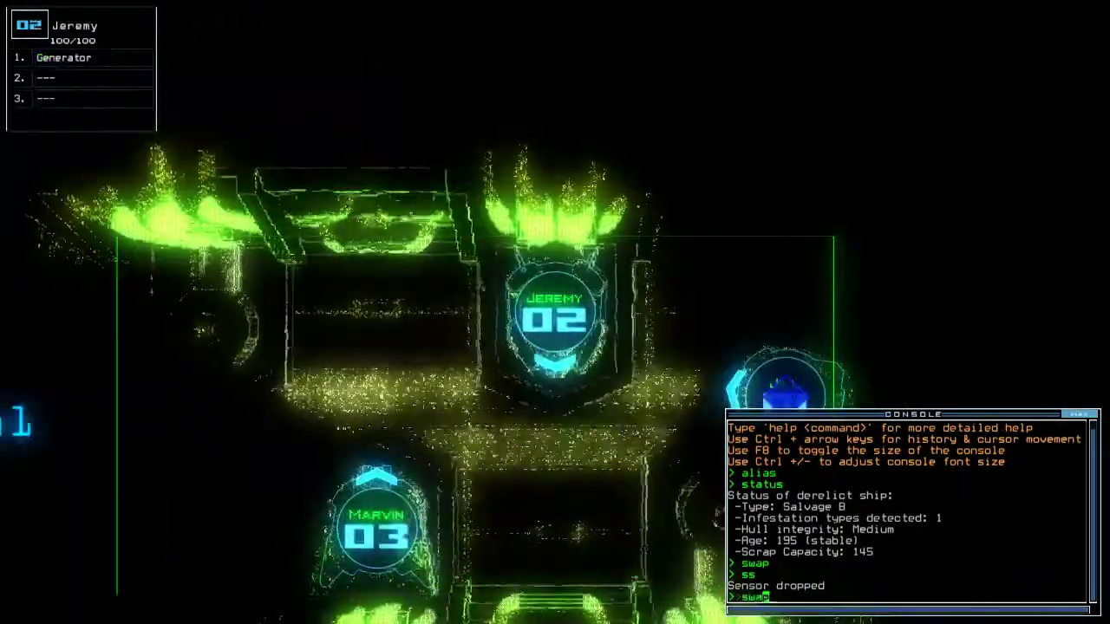
text( 3)
key(Return)
key(Right)
key(Return)
key(Escape)
key(1)
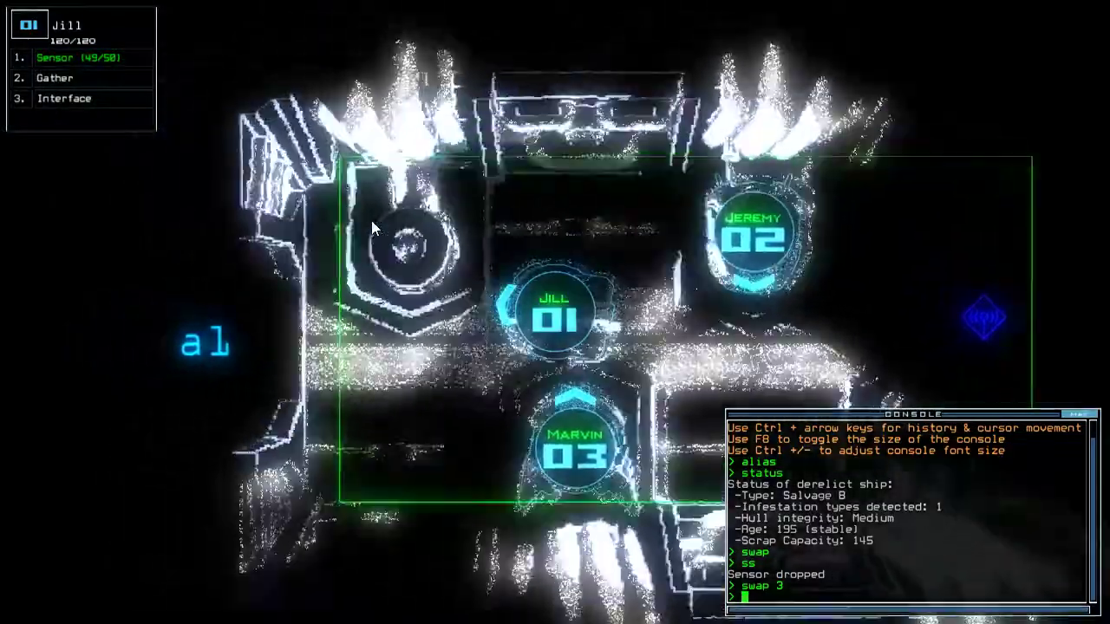
text(21go)
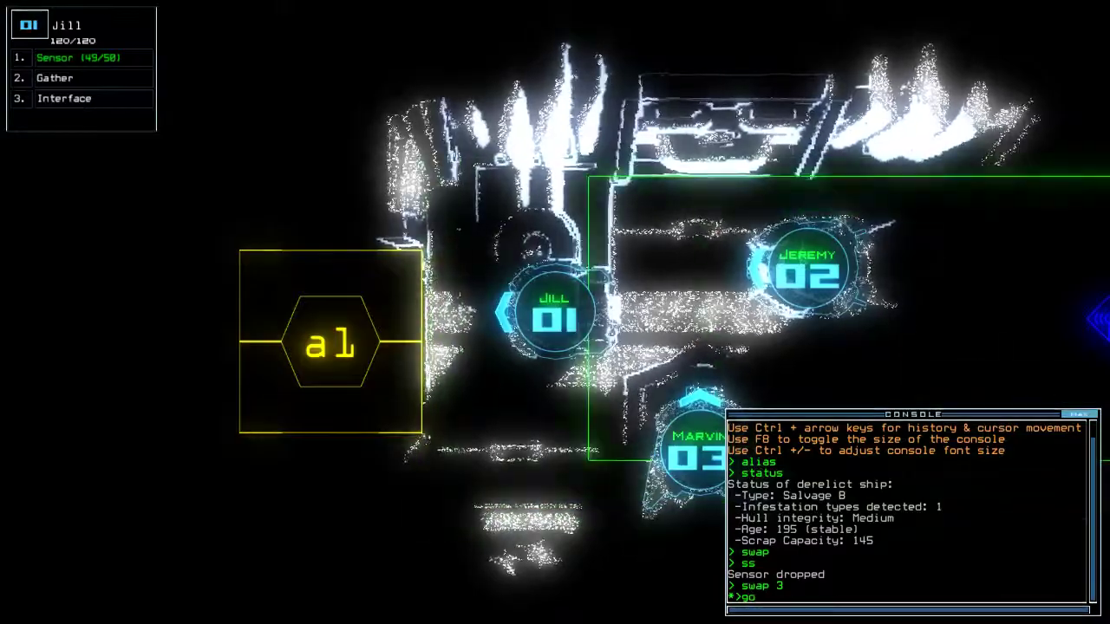
Step: Launch the mission with go, drop a sensor, and scout with drone 3 before returning it to r1
key(Return)
text(ss)
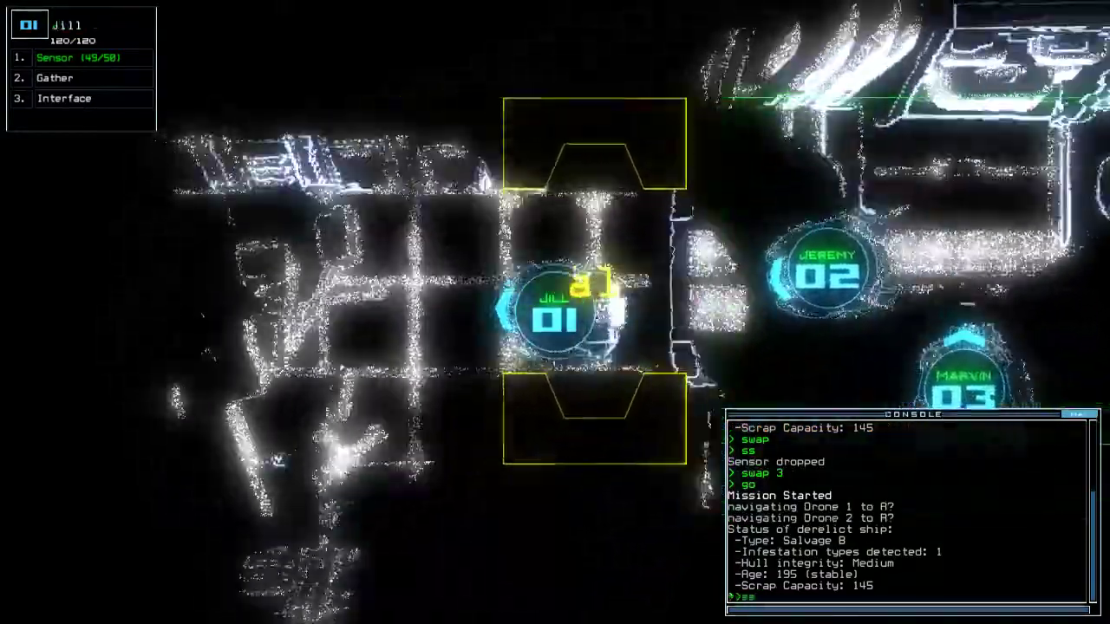
key(Return)
text(navigate 3)
key(Return)
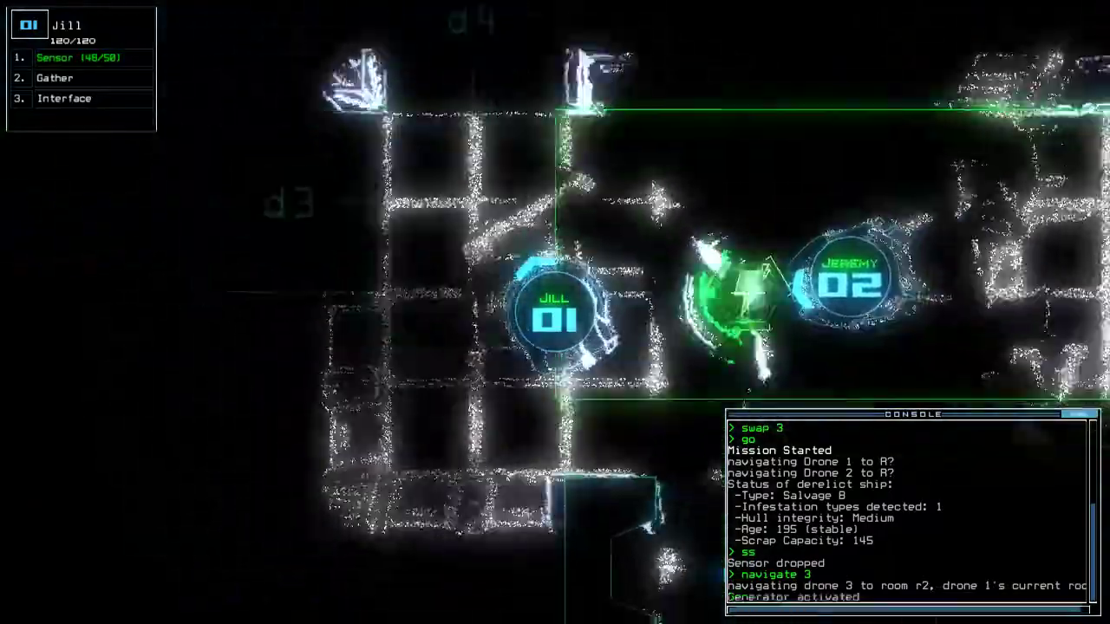
key(Tab)
key(Tab)
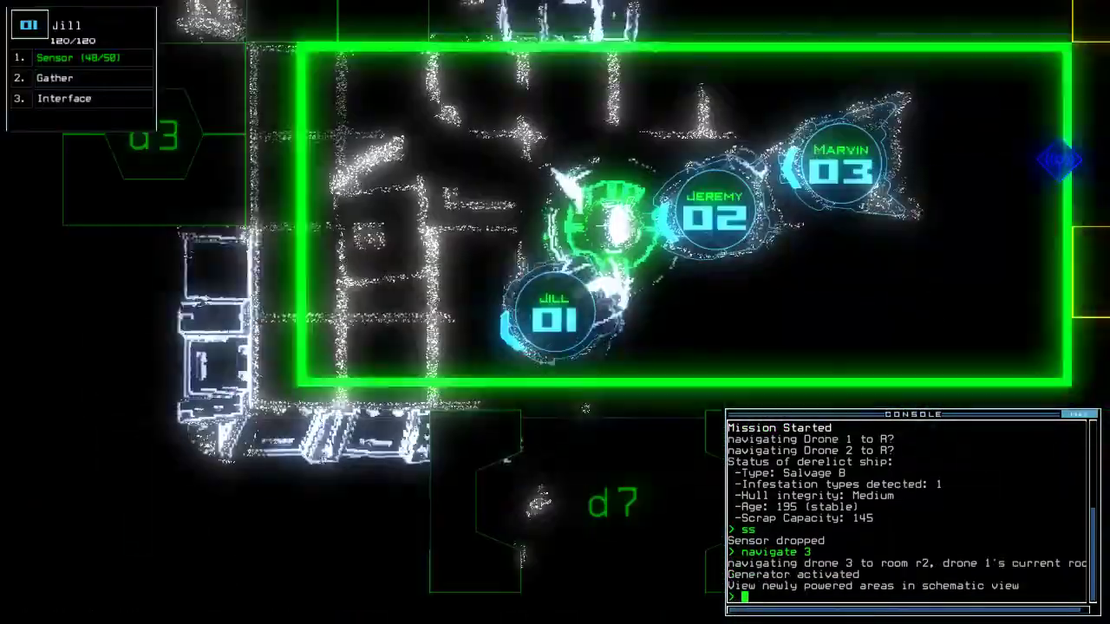
text(back 3)
key(Return)
text(ss)
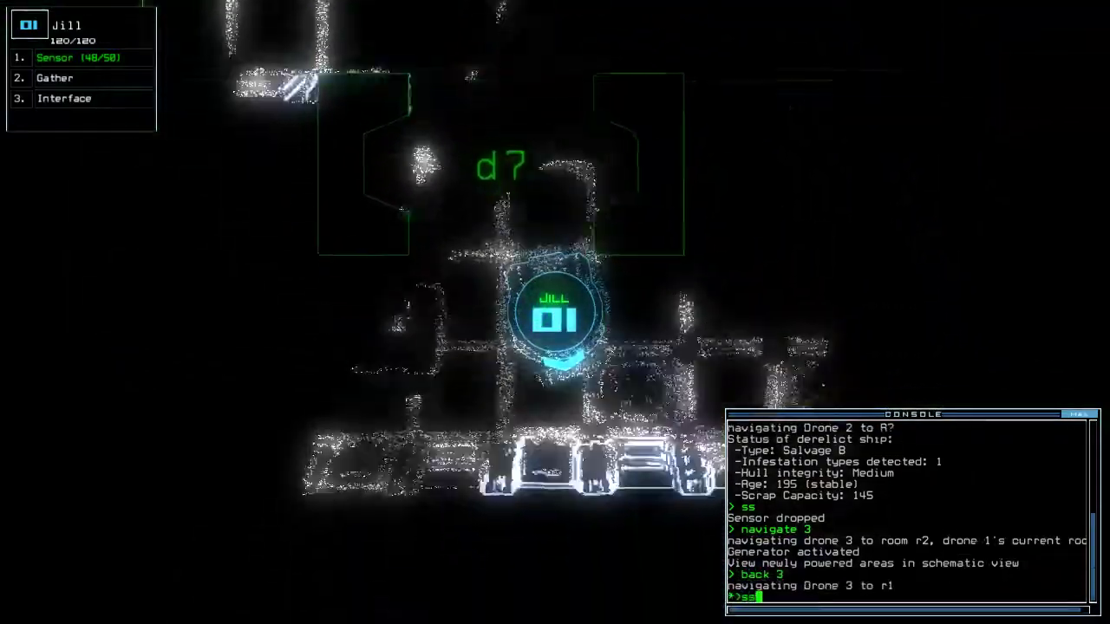
Step: Drop another sensor and have Jill gather scrap repeatedly, six pieces acquired
key(Return)
text(g)
key(Return)
text(g)
key(Return)
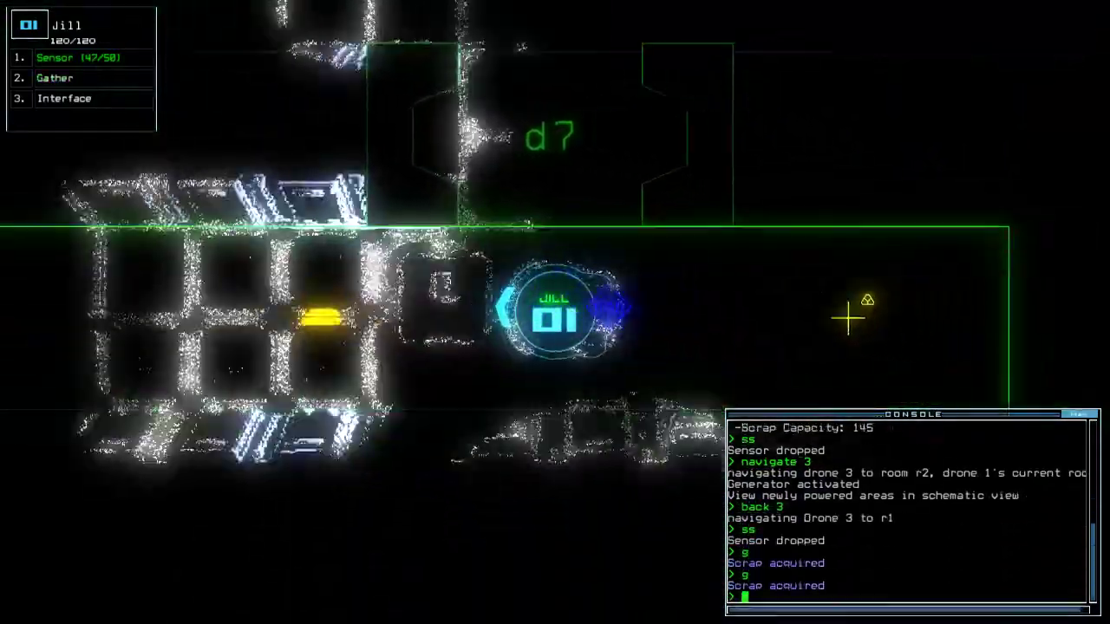
text(g)
key(Return)
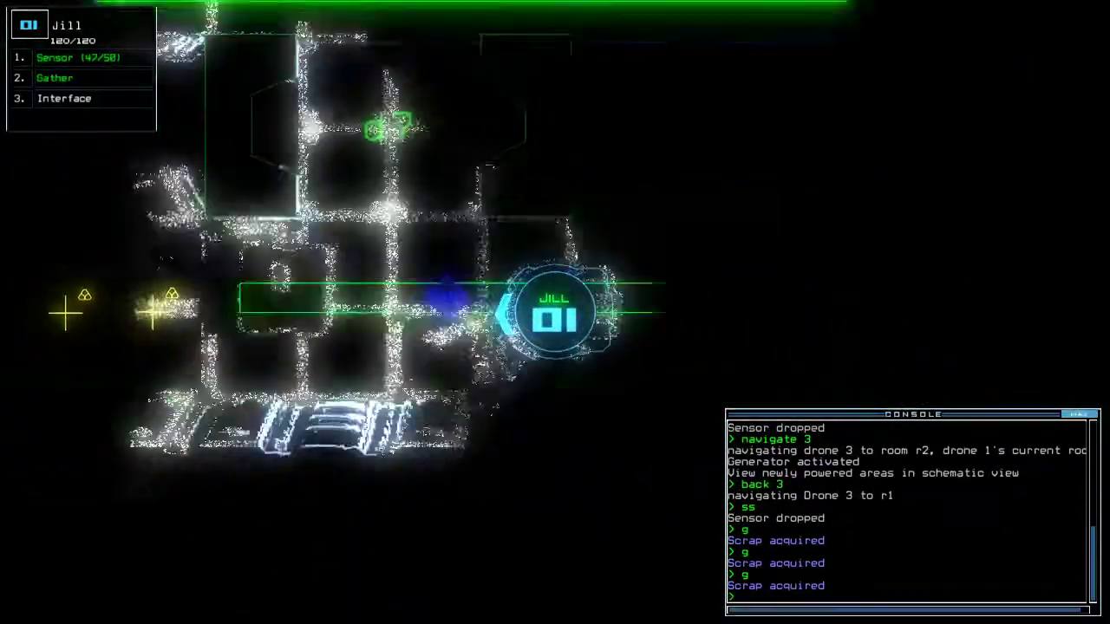
text(g)
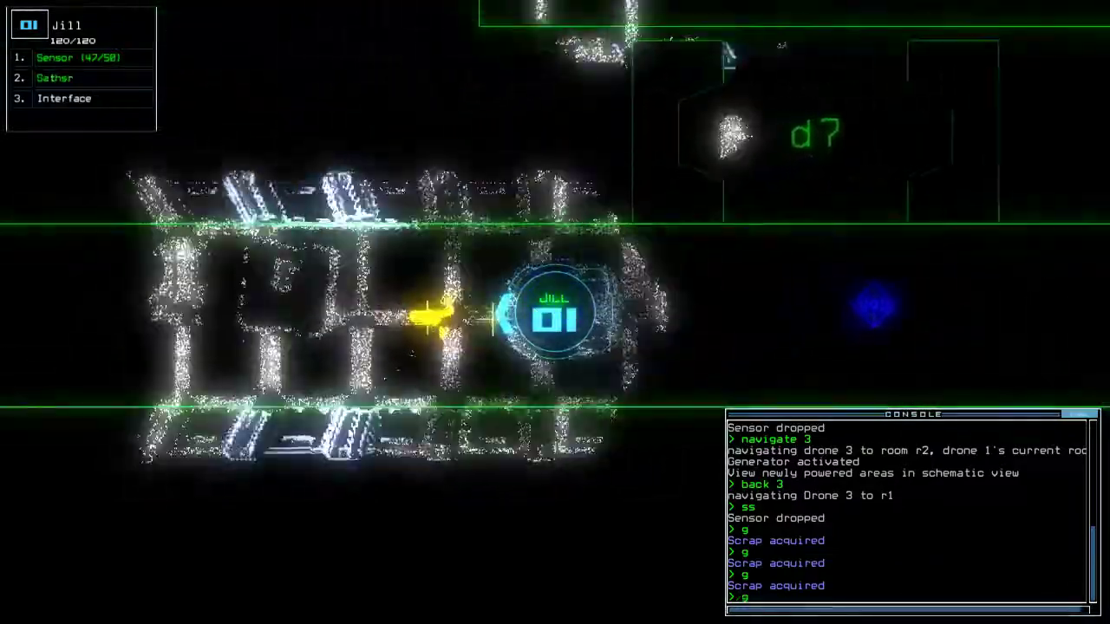
key(Return)
text(g)
key(Return)
text(g)
key(Return)
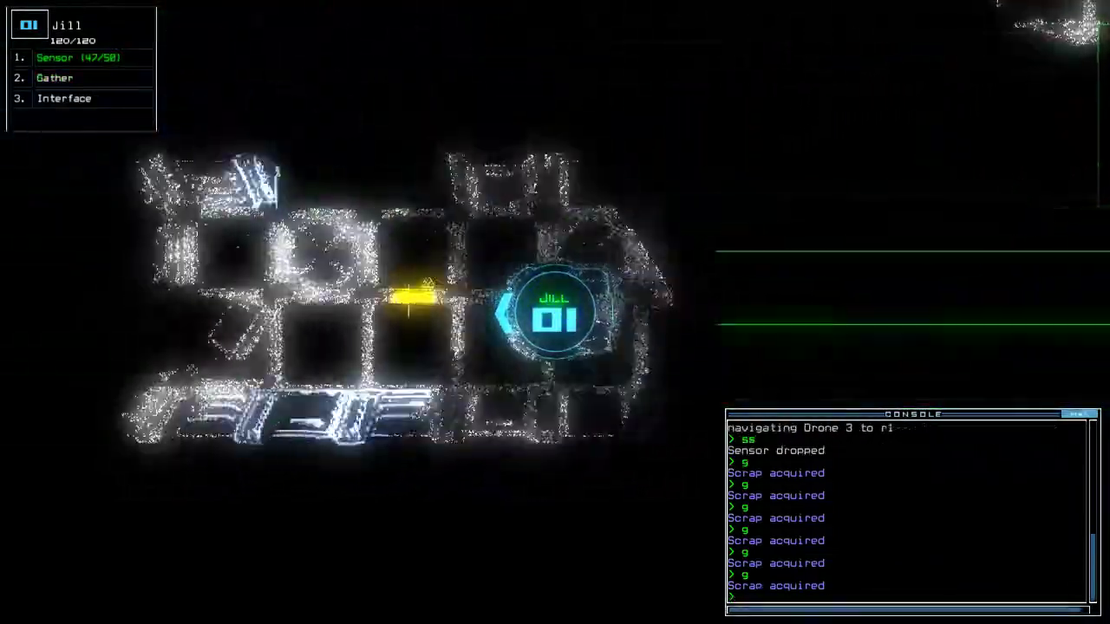
text(g)
key(Return)
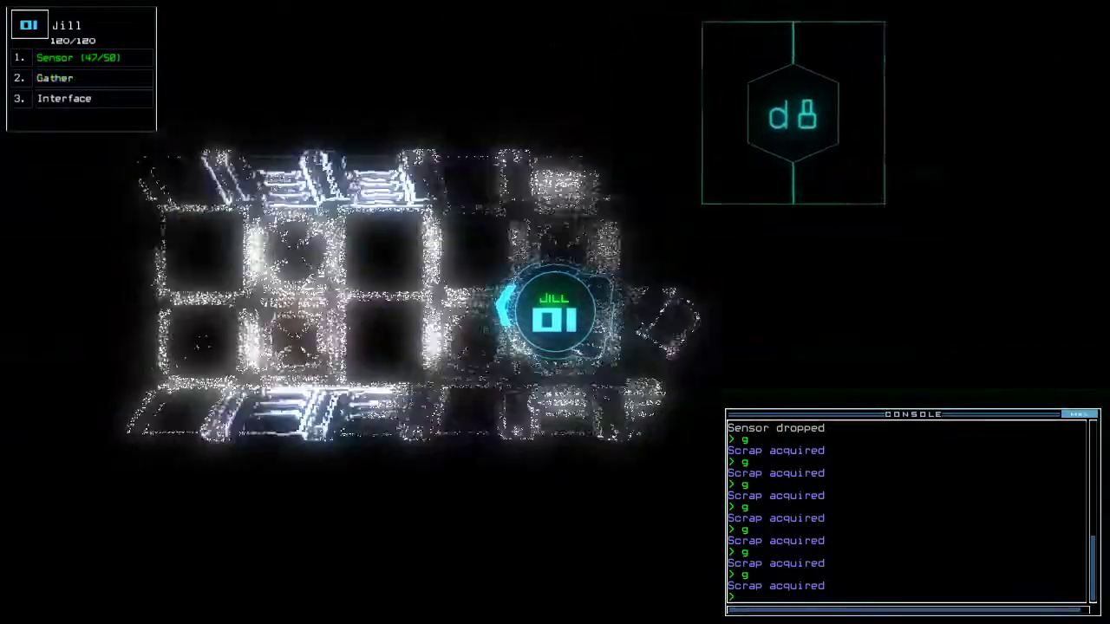
text(g)
key(Return)
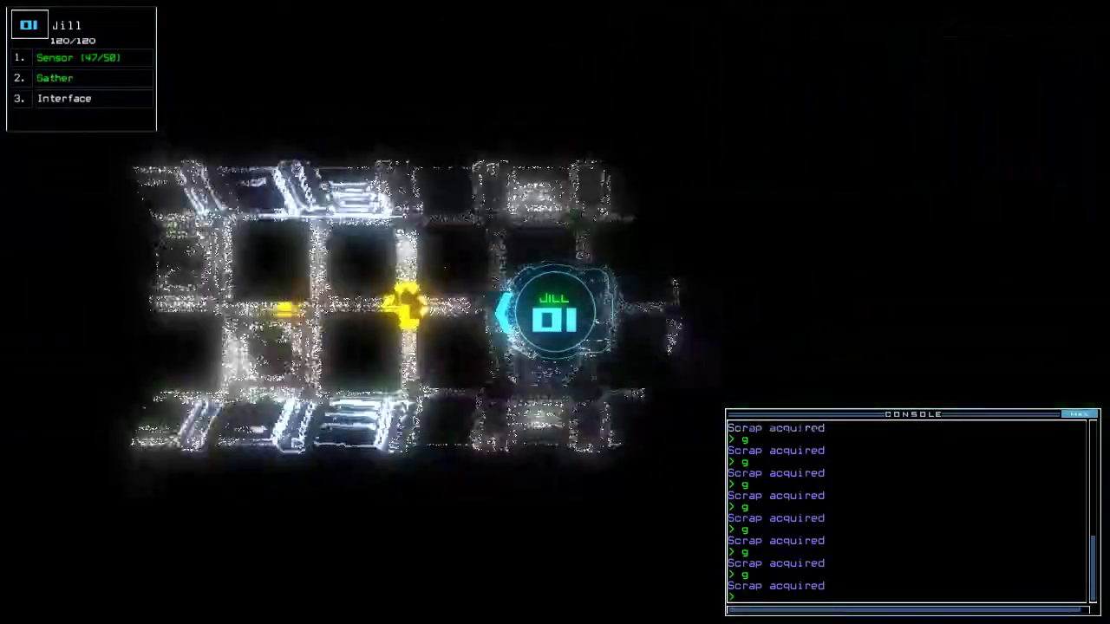
text(back)
Step: Send Jill back to r1, list the derelict's status, then head Jill toward door d3
key(Return)
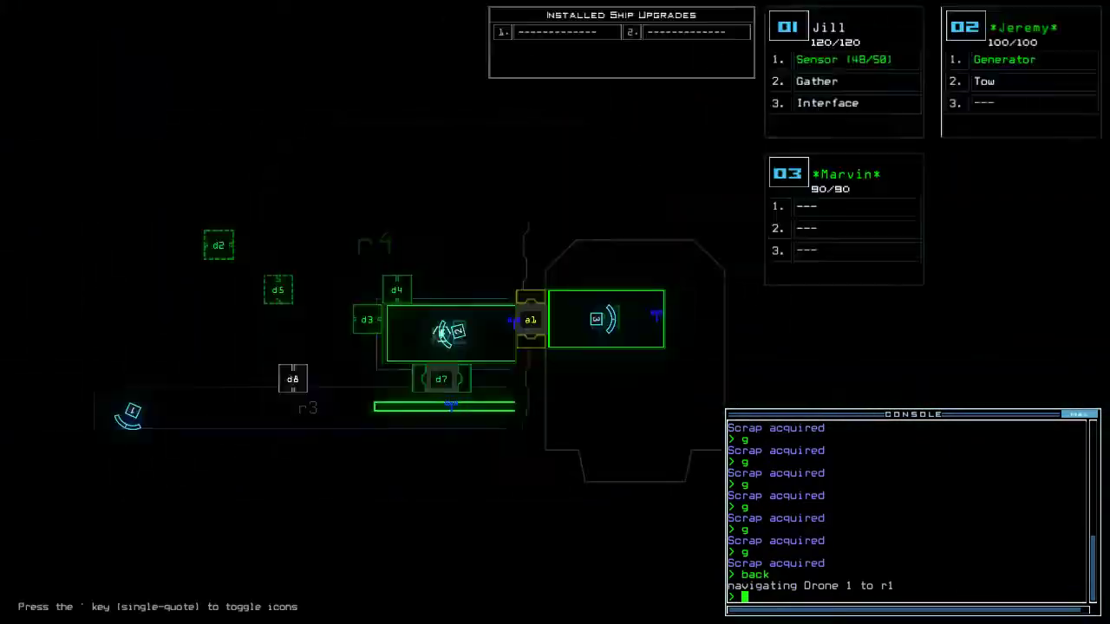
text(d3;d3)
key(Return)
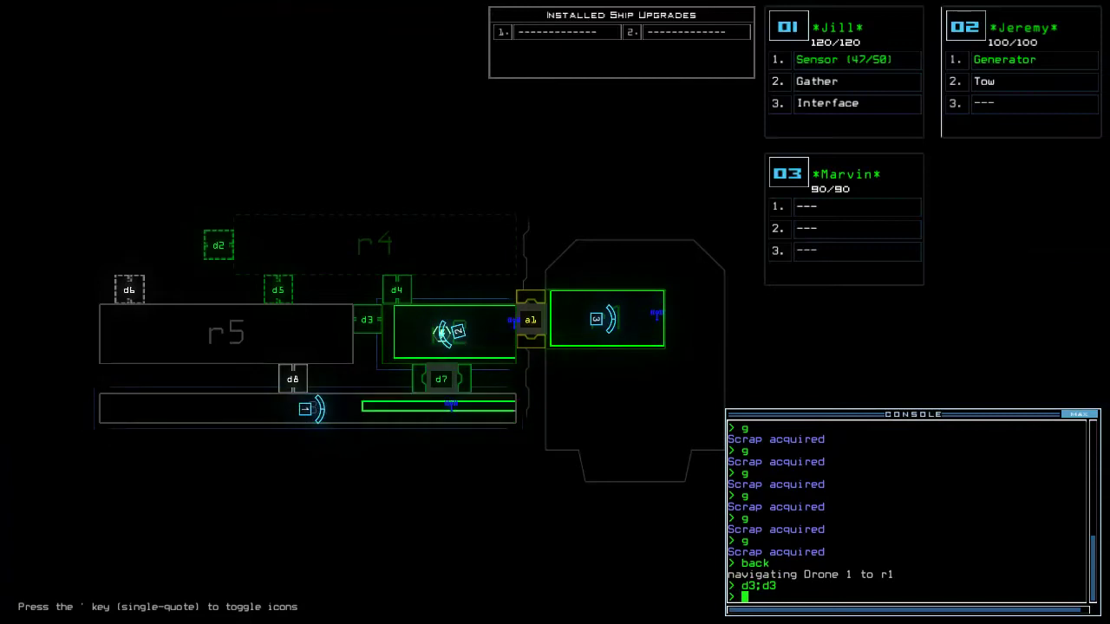
text(status)
key(Return)
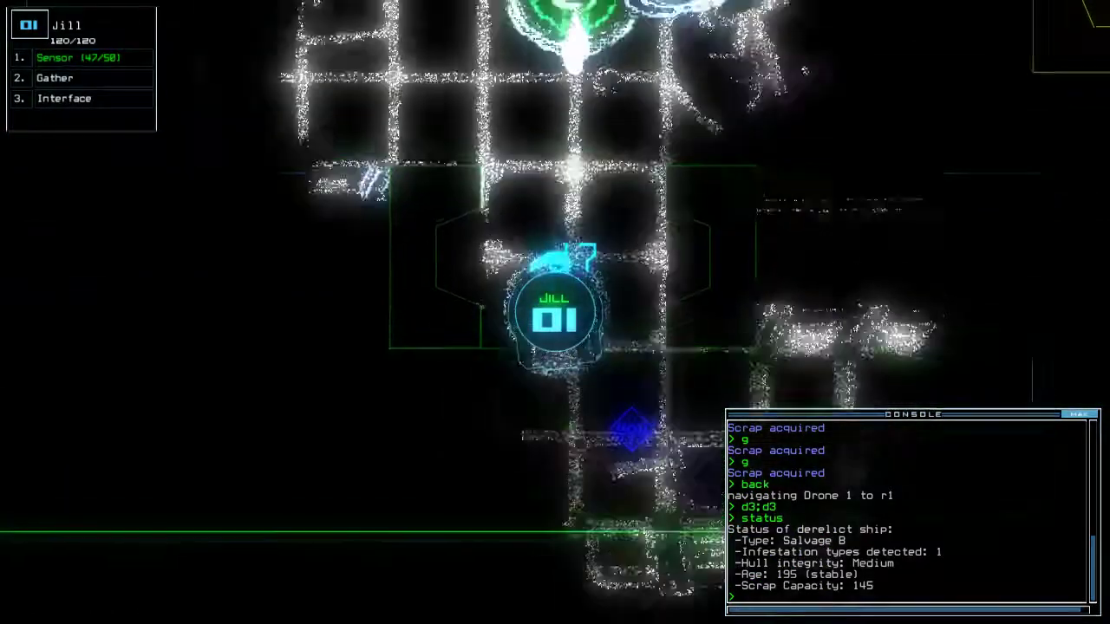
text(d3)
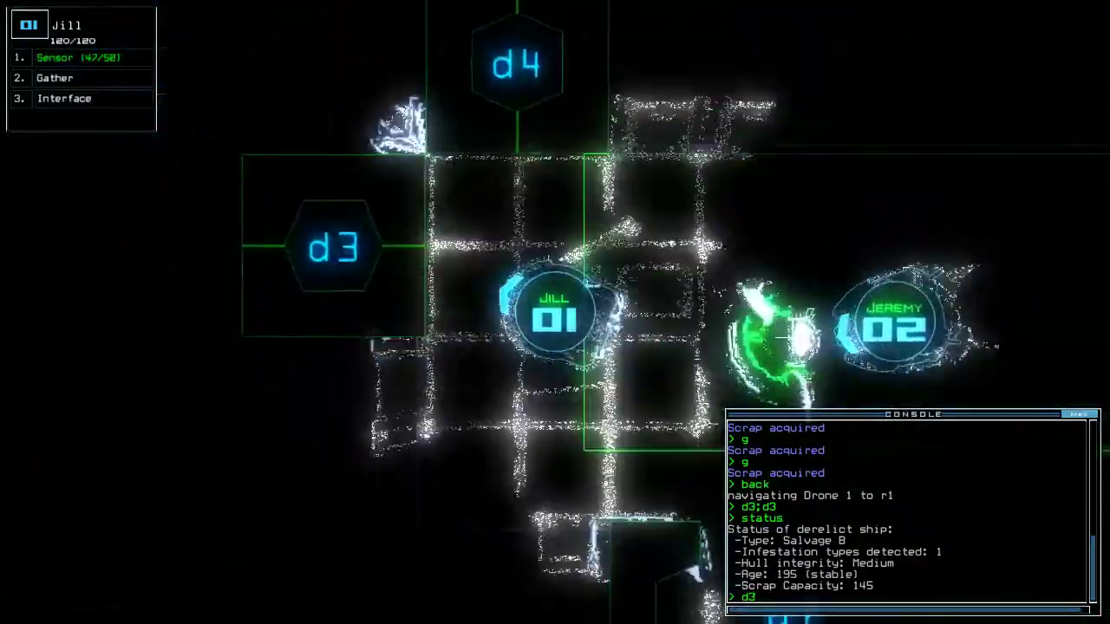
key(Return)
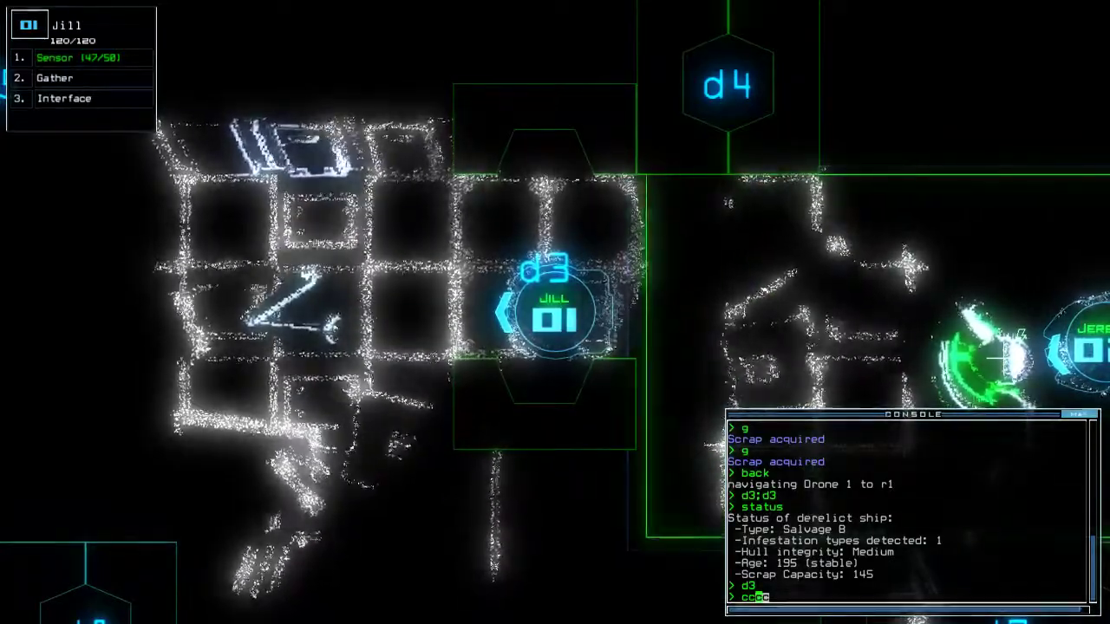
key(Tab)
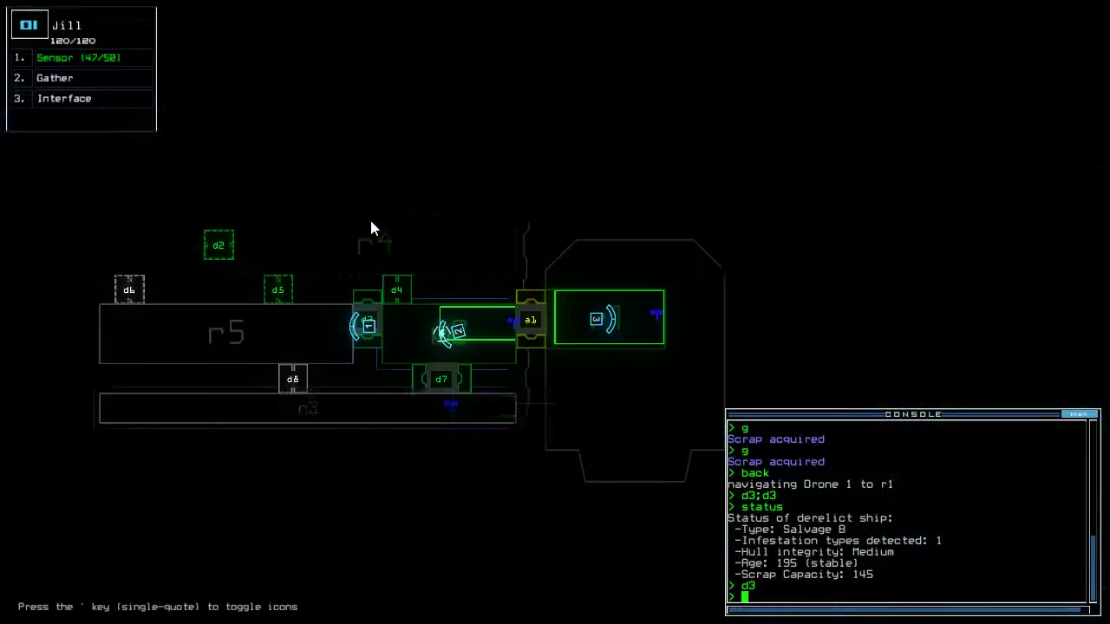
key(Tab)
text(s)
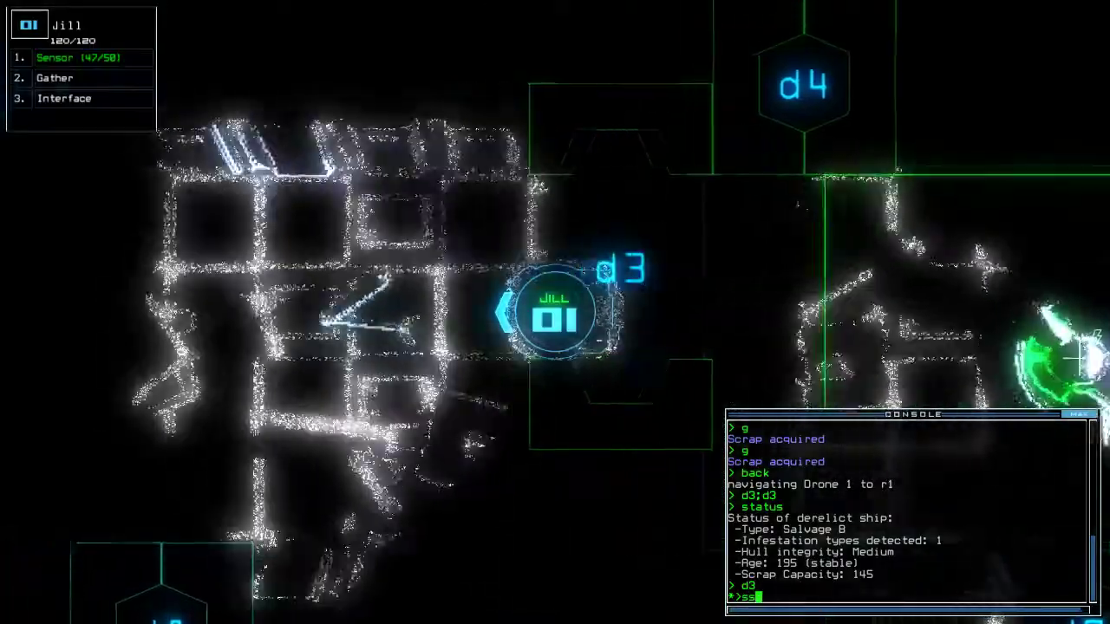
Step: Drop a sensor, move Jill further into the derelict, and gather scrap there
key(Return)
key(Left)
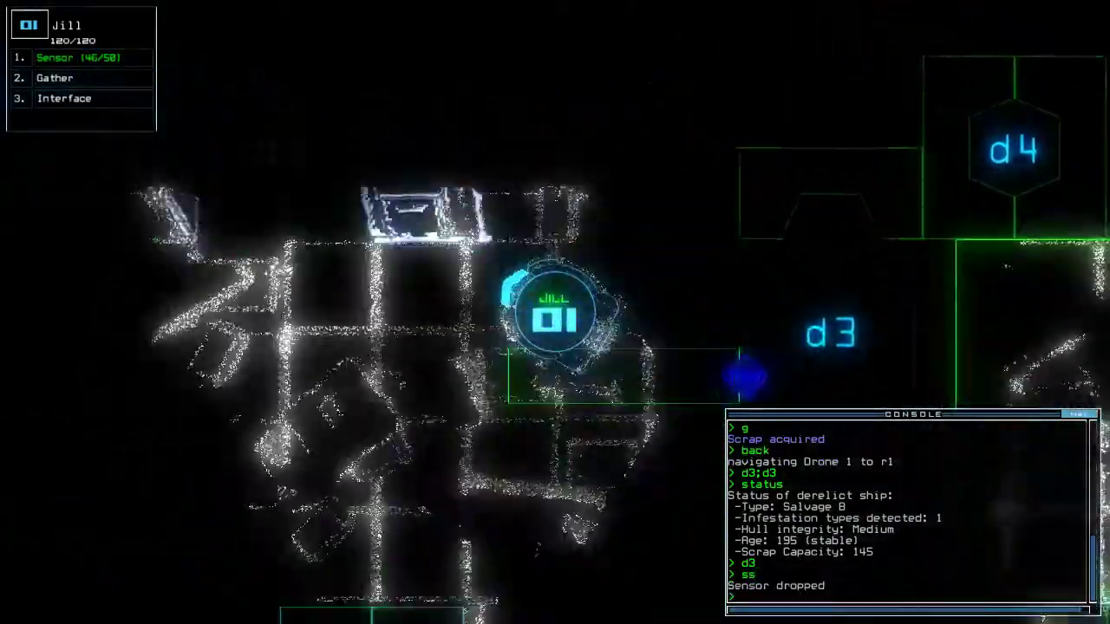
text(g)
key(Return)
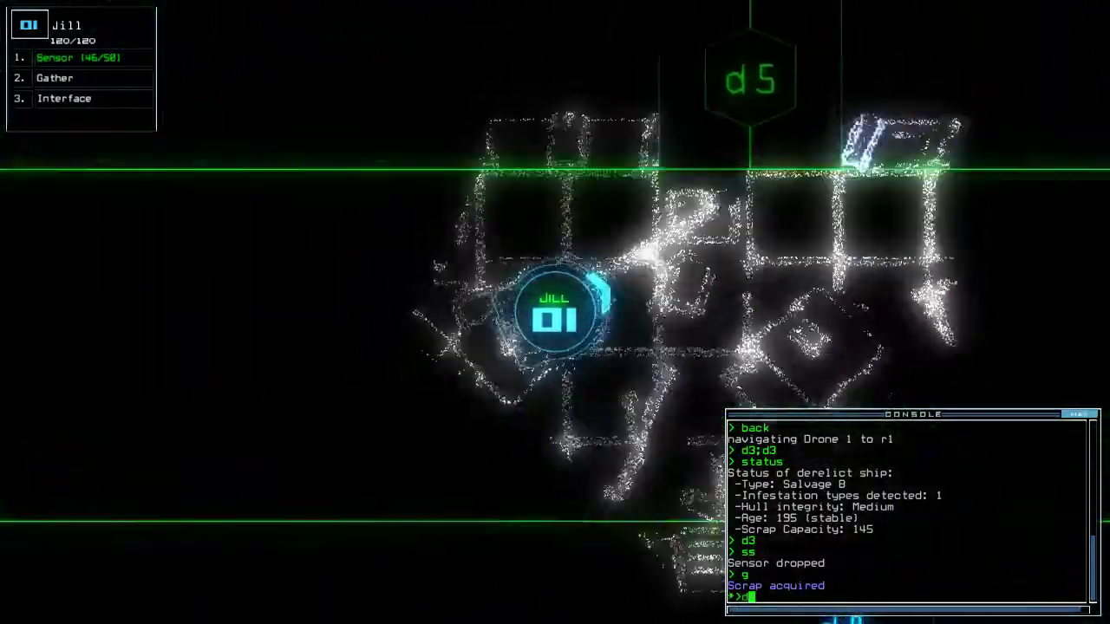
text(5)
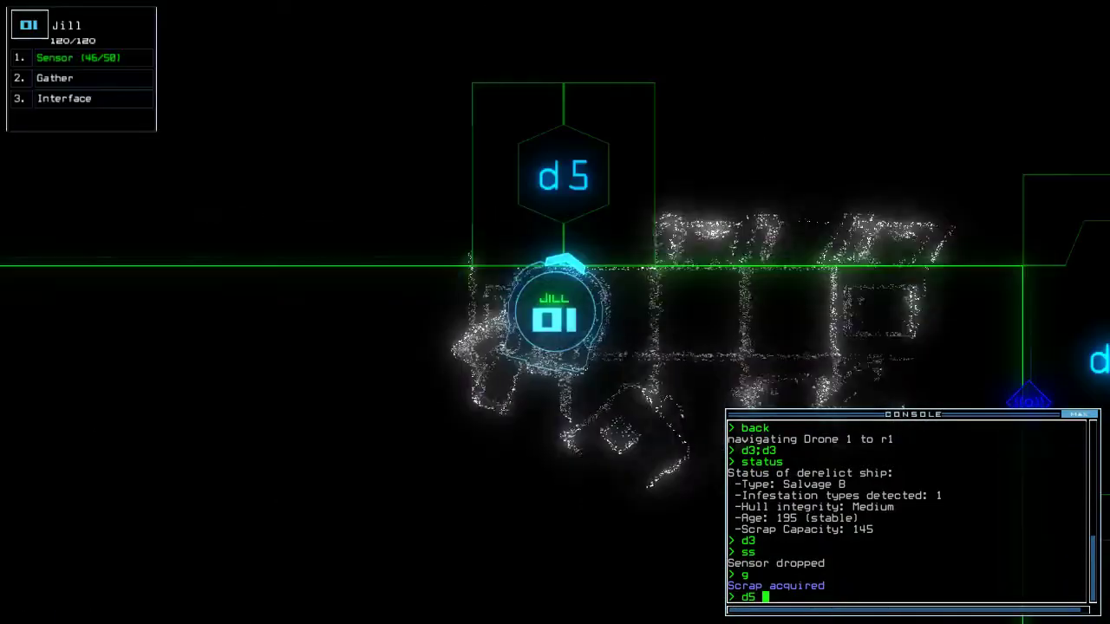
Step: Take Jill through doors d5 and d4, trigger r4 with a sensor, and gather fuel and scrap
key(Return)
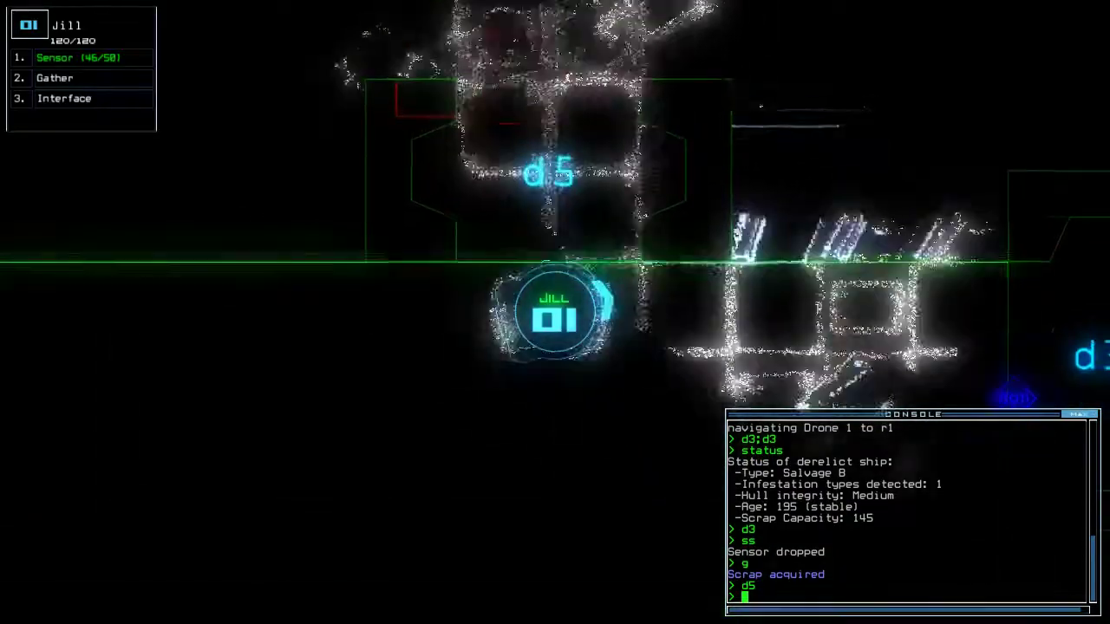
text(d4)
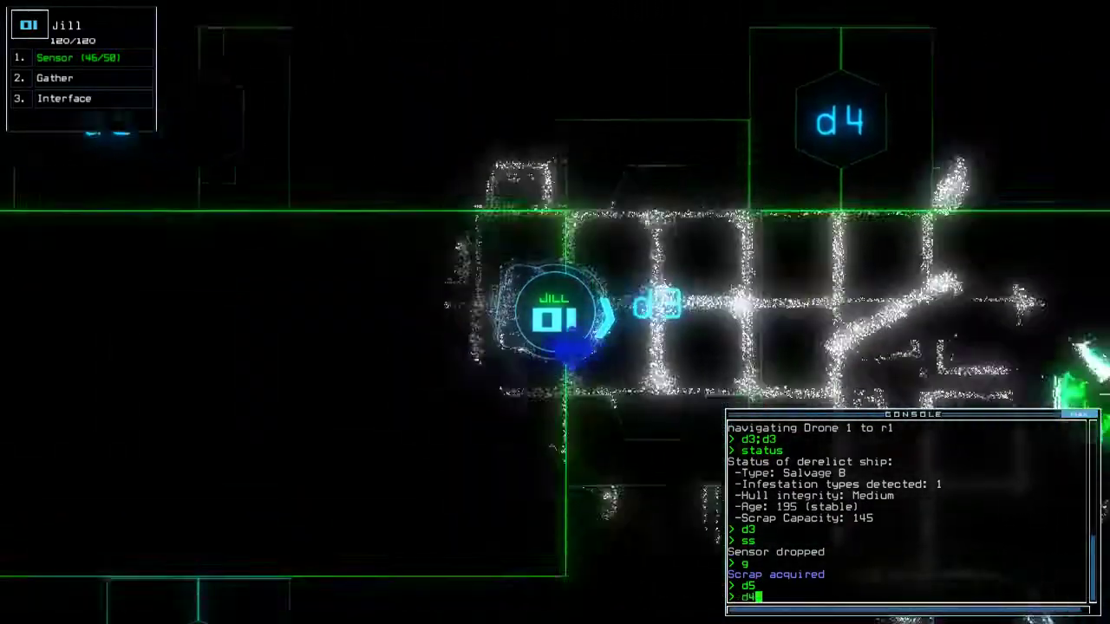
key(Return)
text(bbbb)
key(Return)
text(ss)
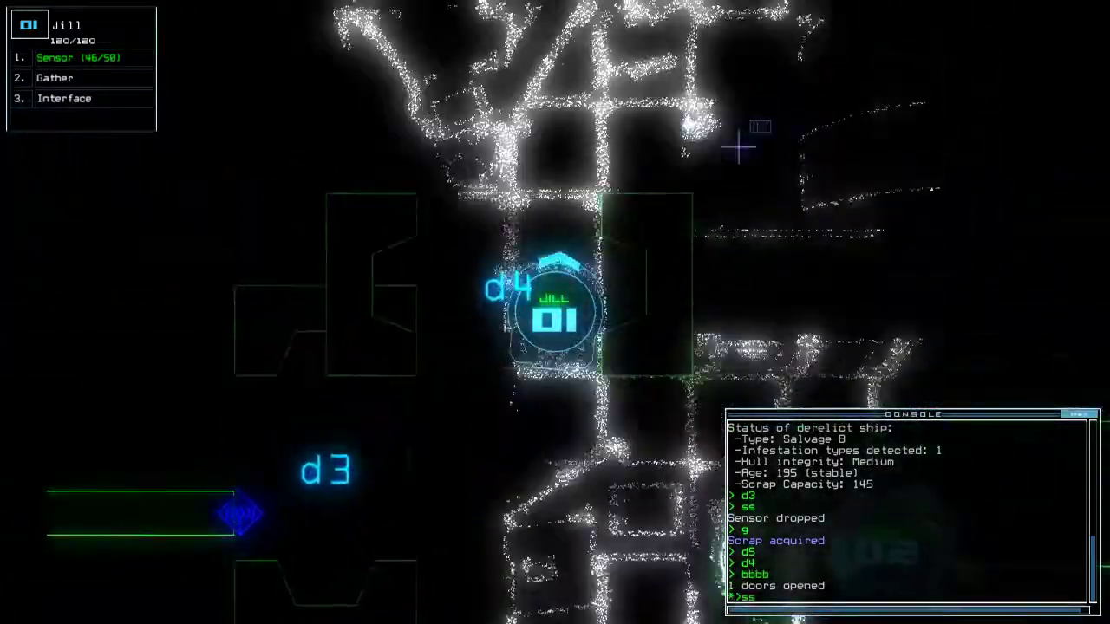
key(Return)
text(swap)
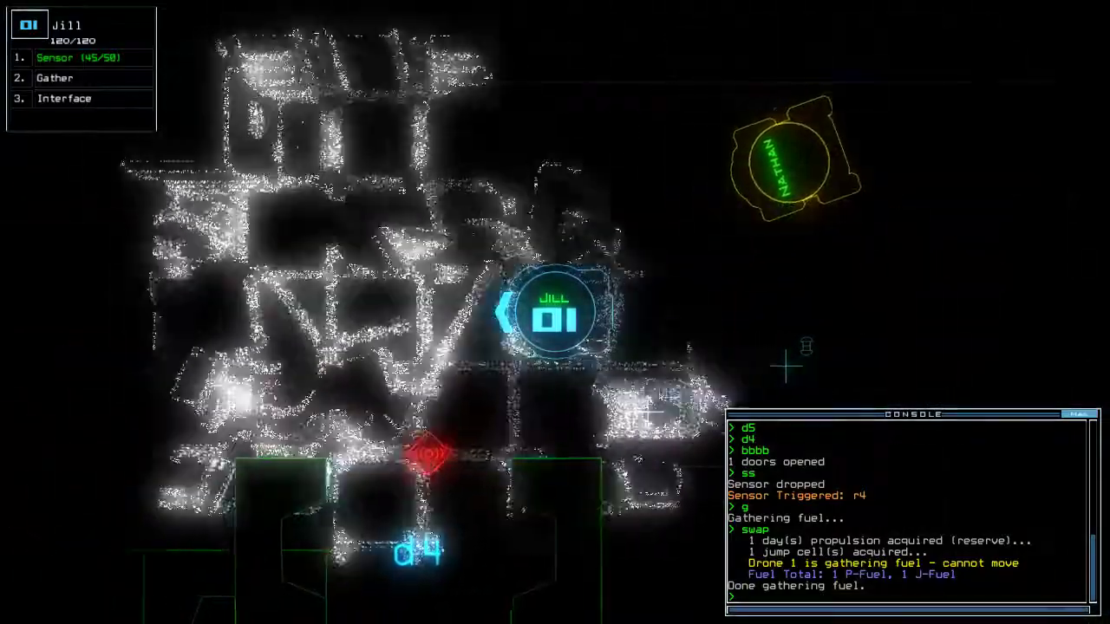
text(g)
key(Return)
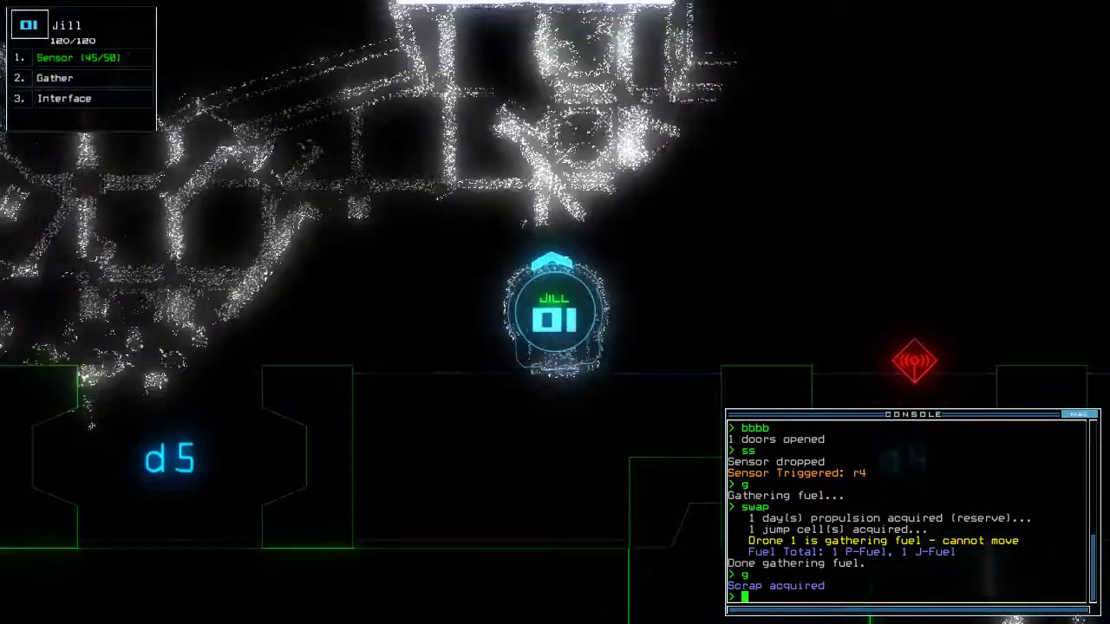
Step: Take control of Jeremy, swap a module onto him, activate stealth, and move him left
key(F2)
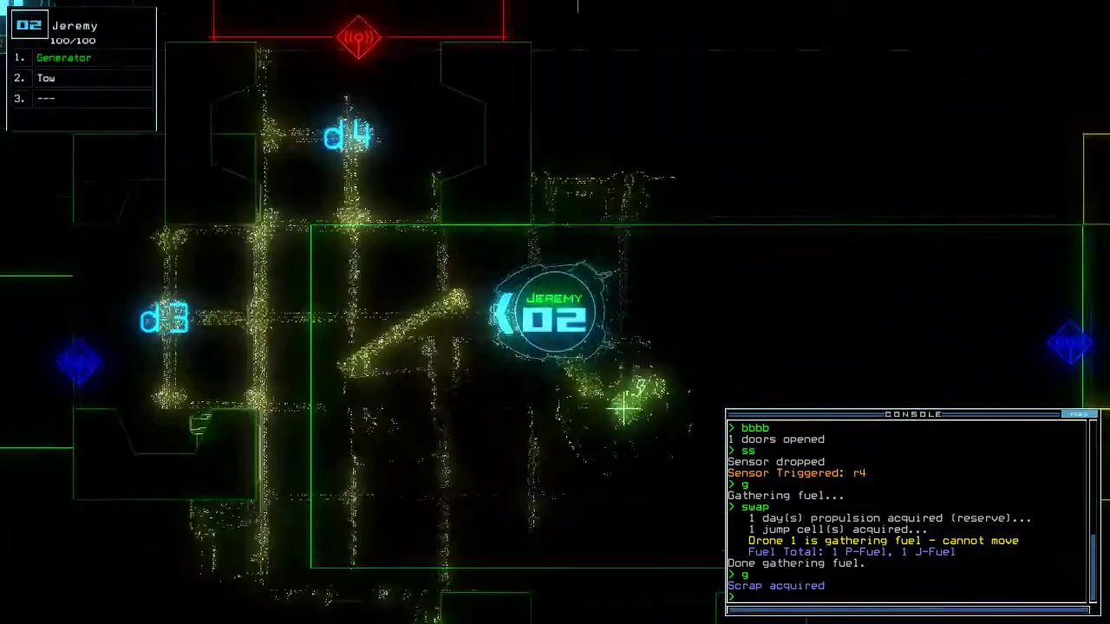
text(swap 5)
key(Return)
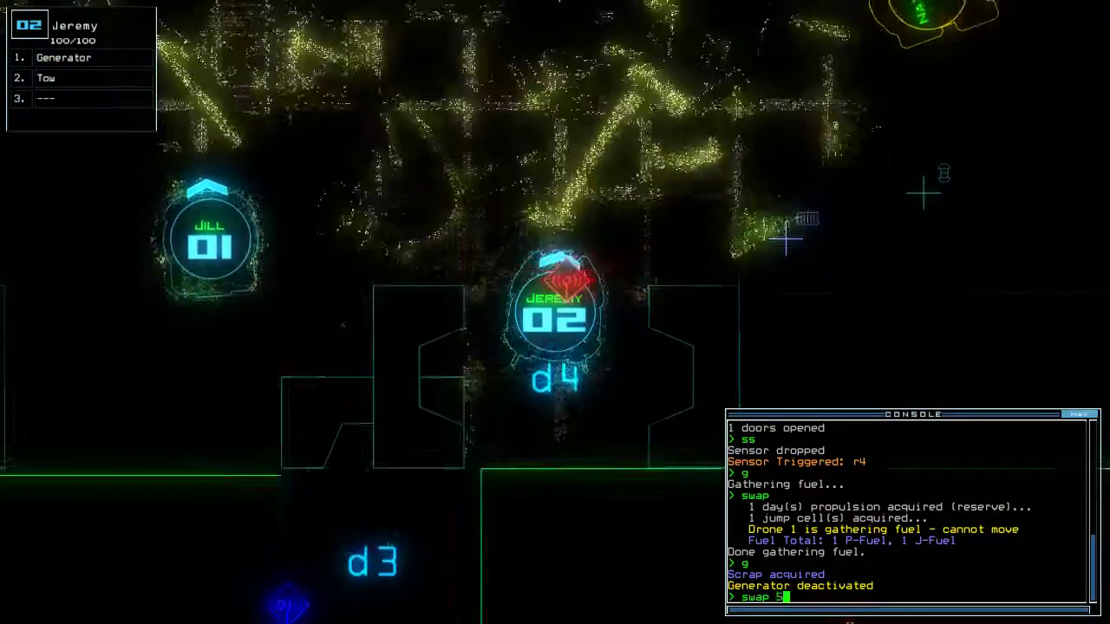
key(Return)
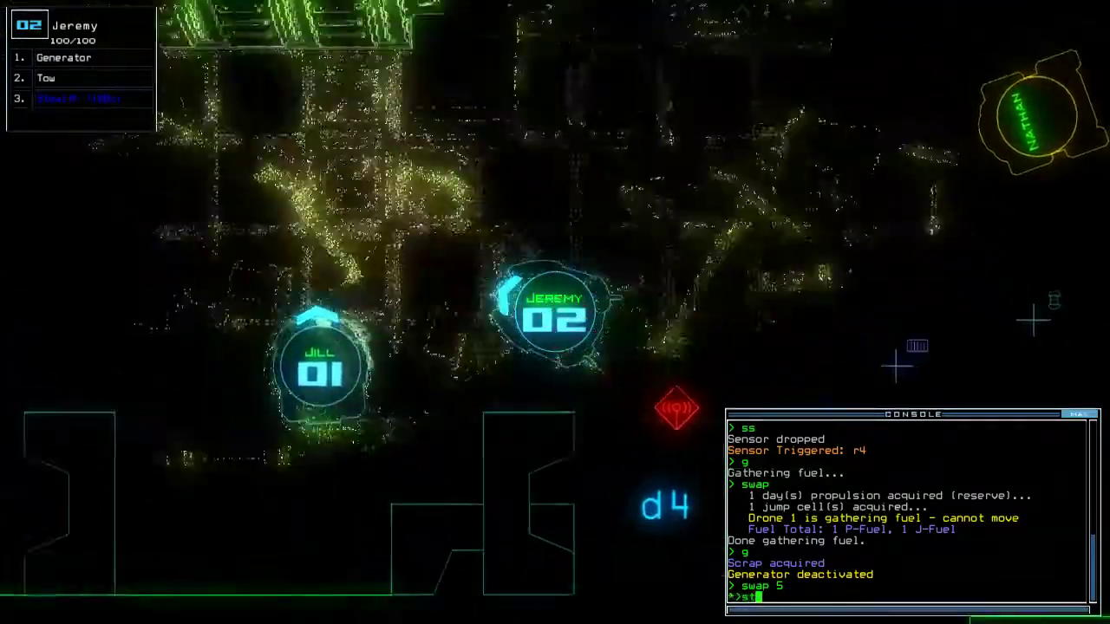
text(st)
key(Return)
key(Left)
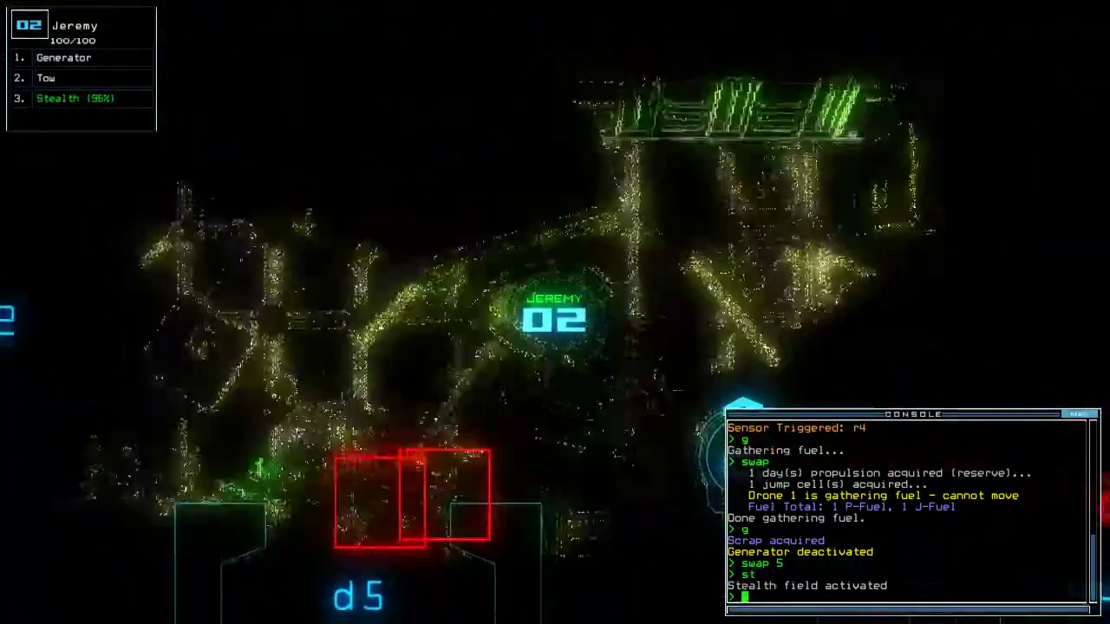
key(Left)
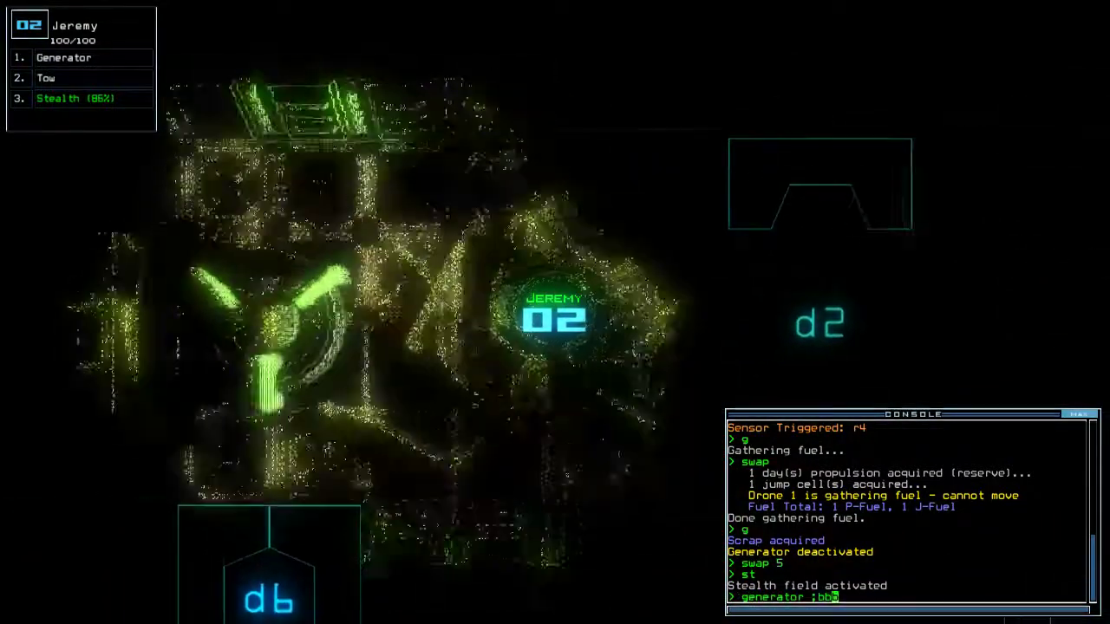
Step: Power Jeremy's generator to open two doors and check the newly powered areas
key(Return)
key(Tab)
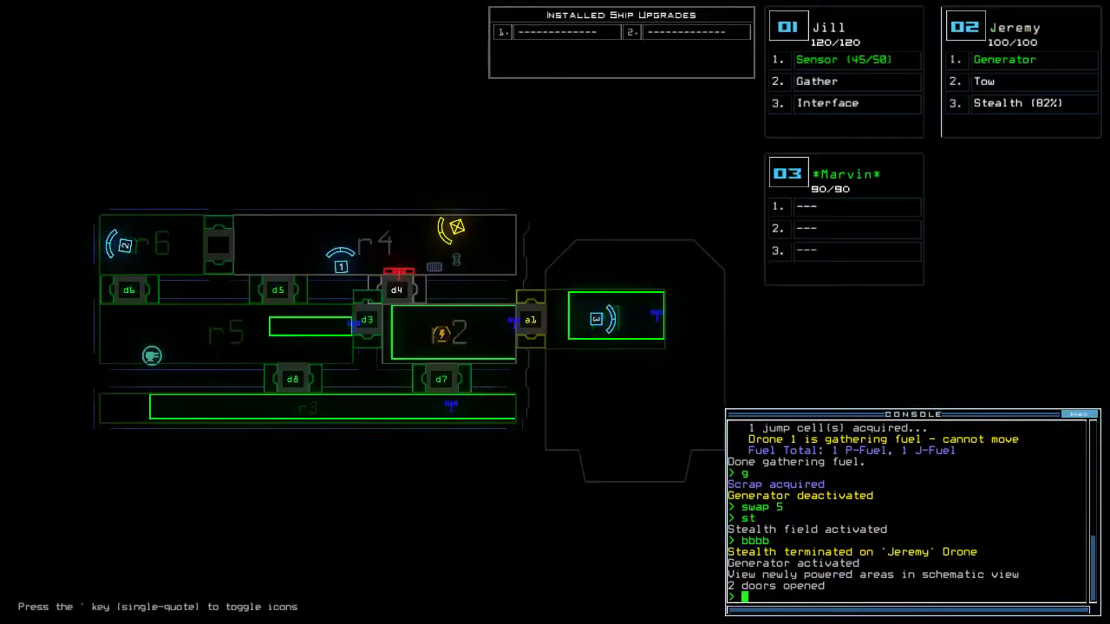
key(Tab)
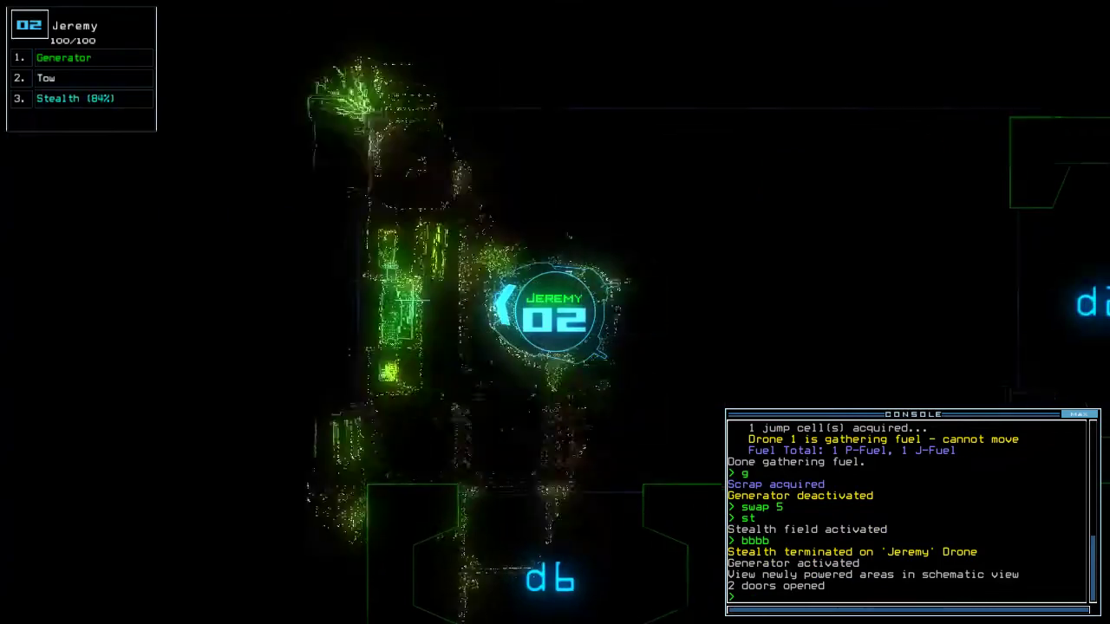
text(1swap 1)
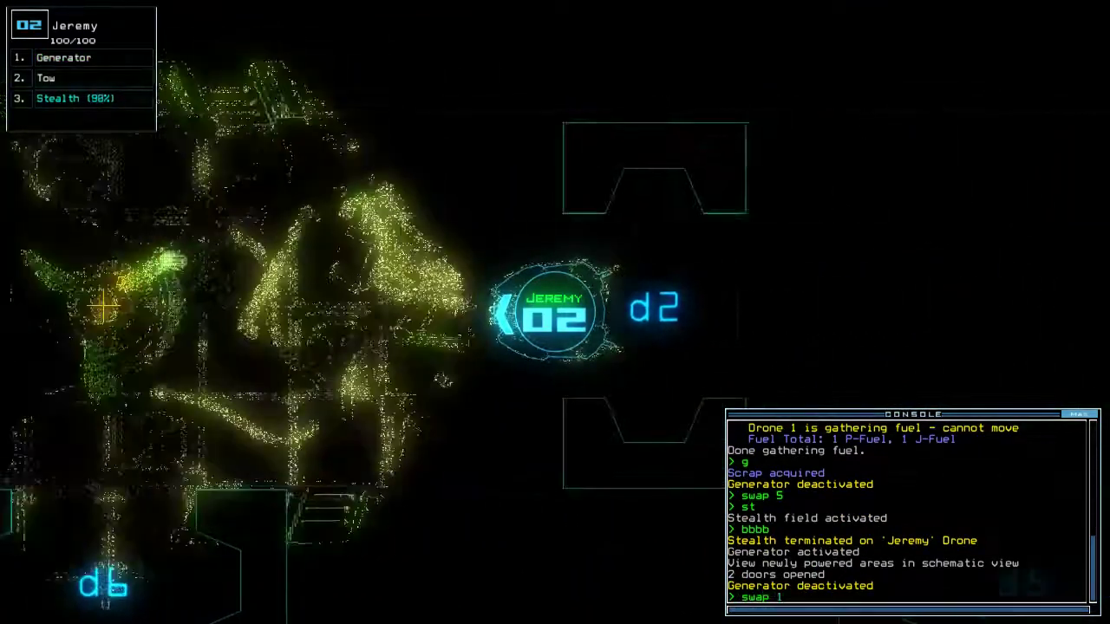
Step: Trade drone 02's Tow for drone 01's Interface, re-power the generator, and activate the Interface
key(Return)
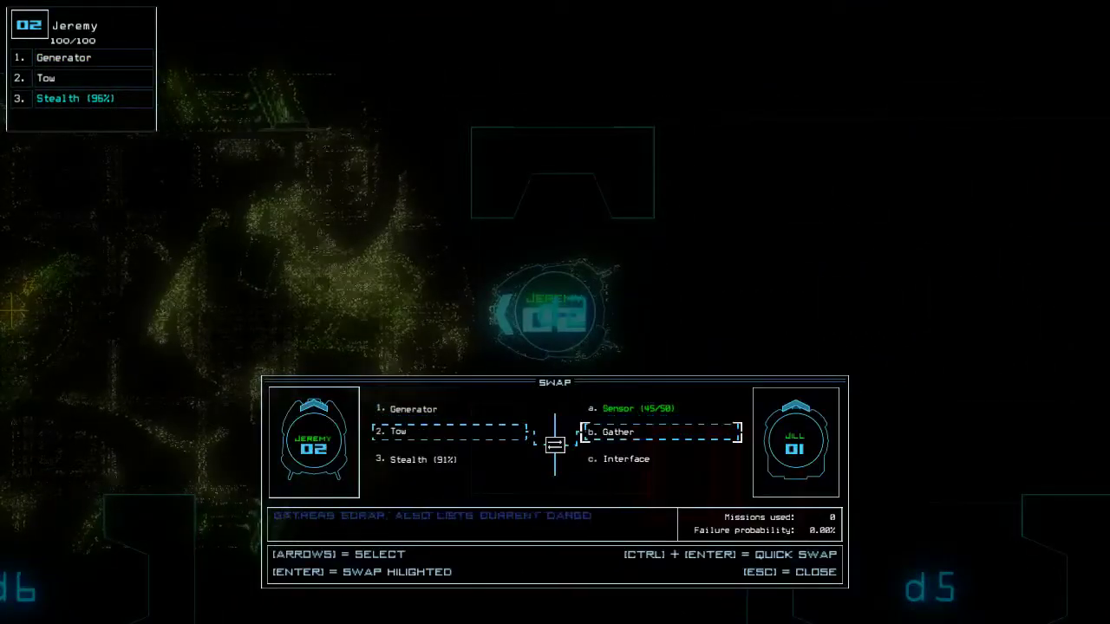
key(Escape)
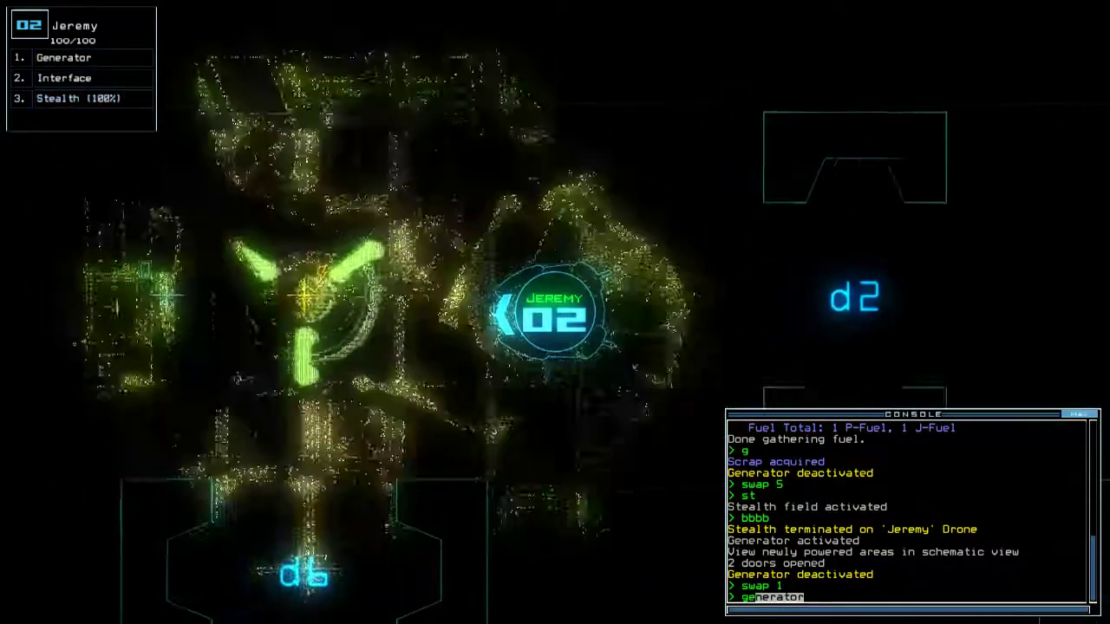
text(ge)
key(Return)
text(rv)
key(Return)
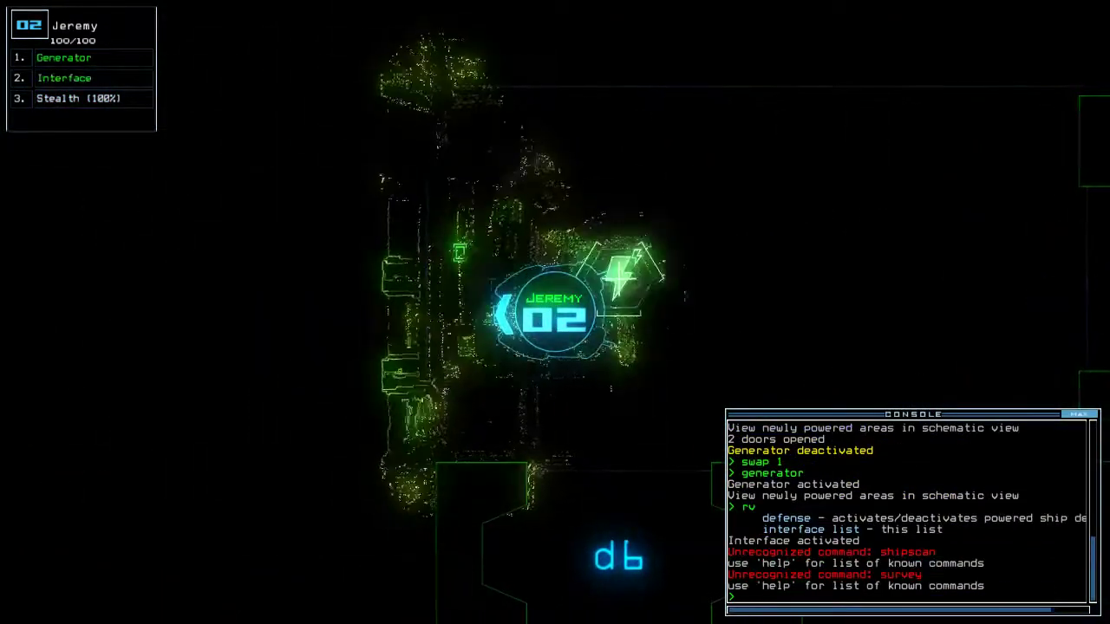
key(Tab)
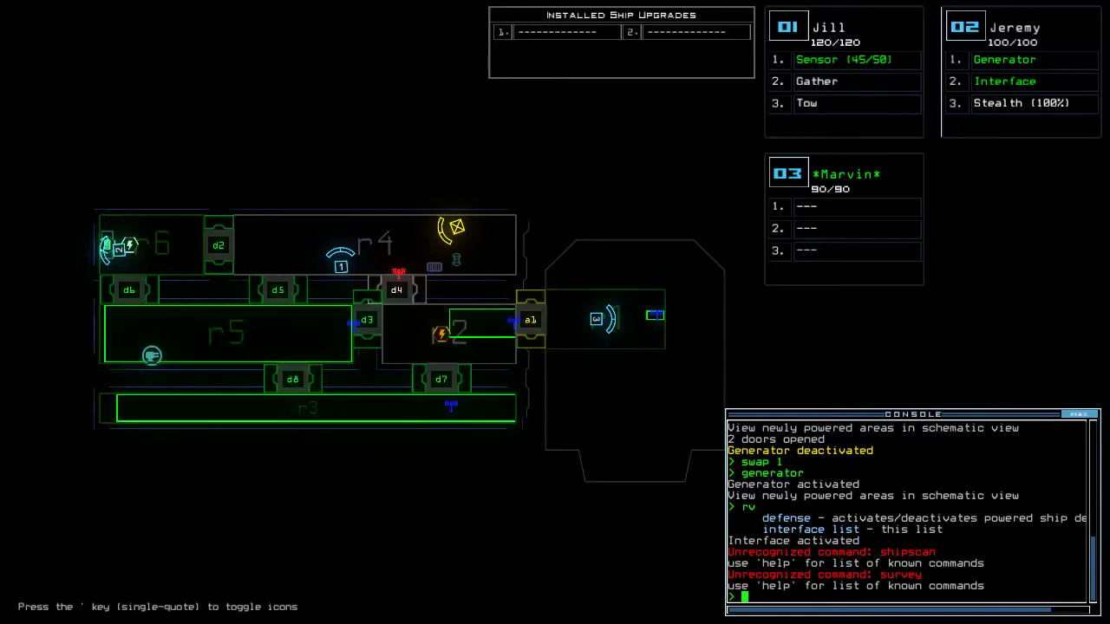
Step: Shut down the interface and generator, and drive drone 01 to the right
key(2)
key(Right)
key(1)
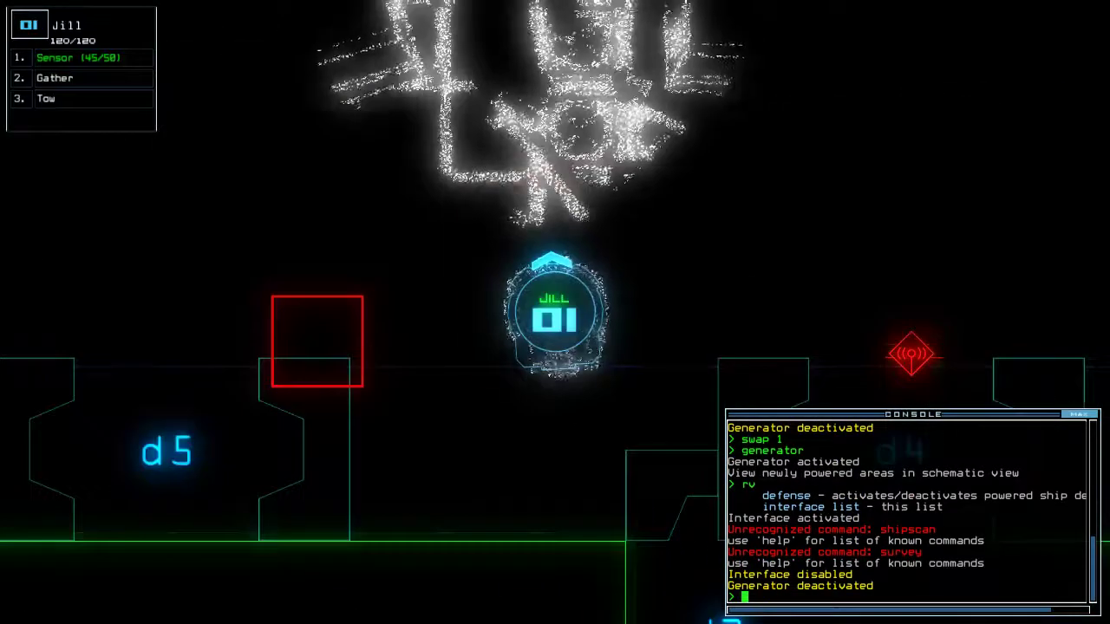
key(Right)
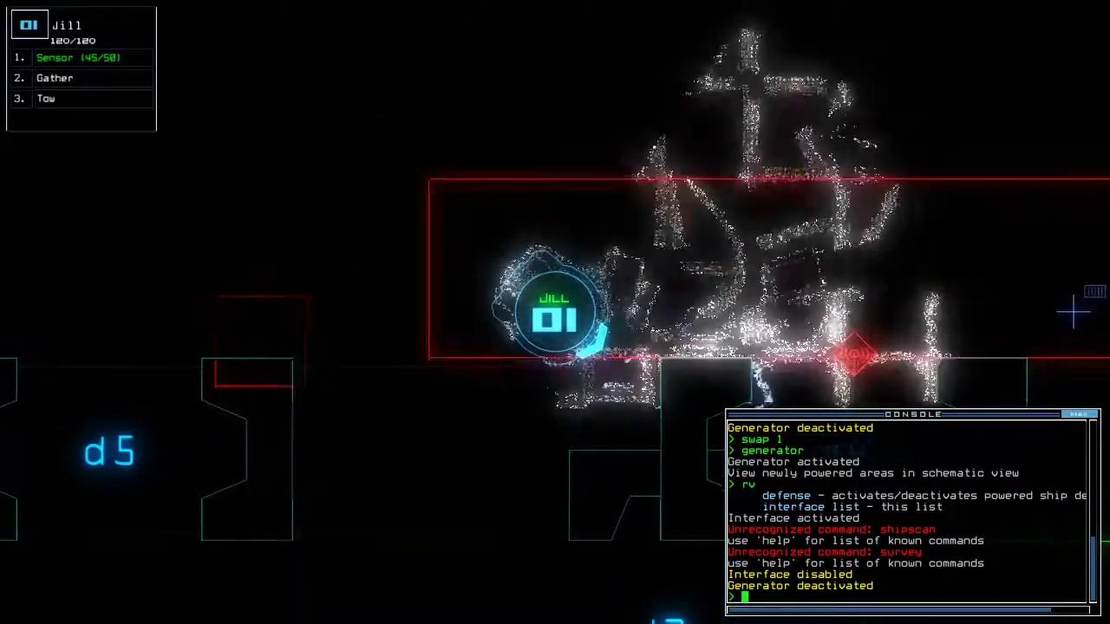
key(Right)
text(2)
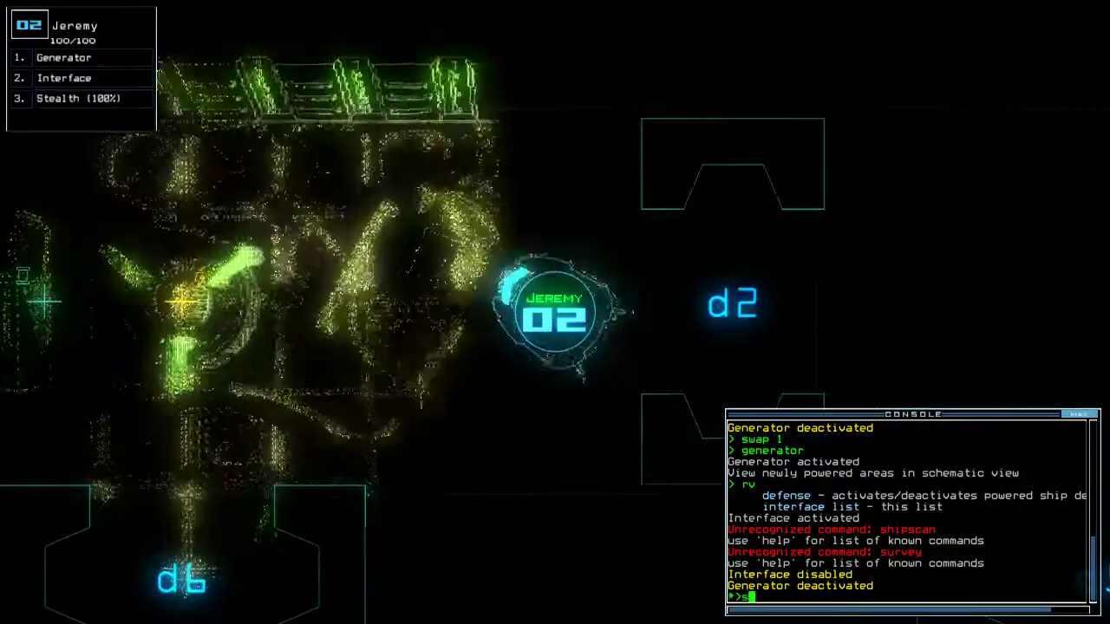
text(st)
Step: Stealth drone 02, move it forward, and trade its Interface for drone 01's Tow
key(Return)
key(Right)
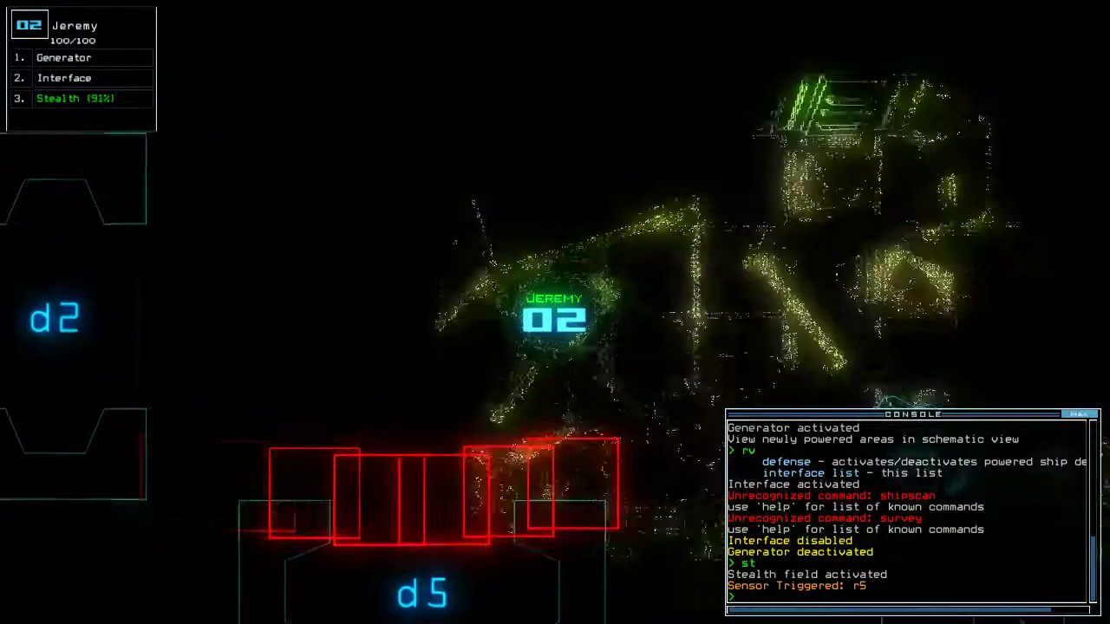
key(Tab)
key(Tab)
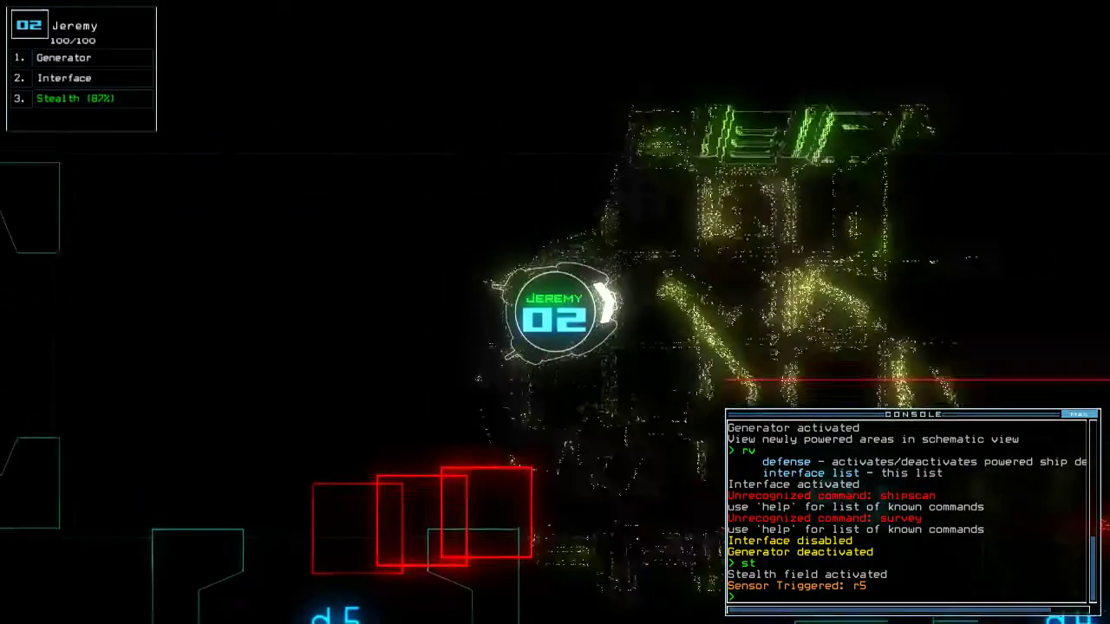
text(wap)
key(Return)
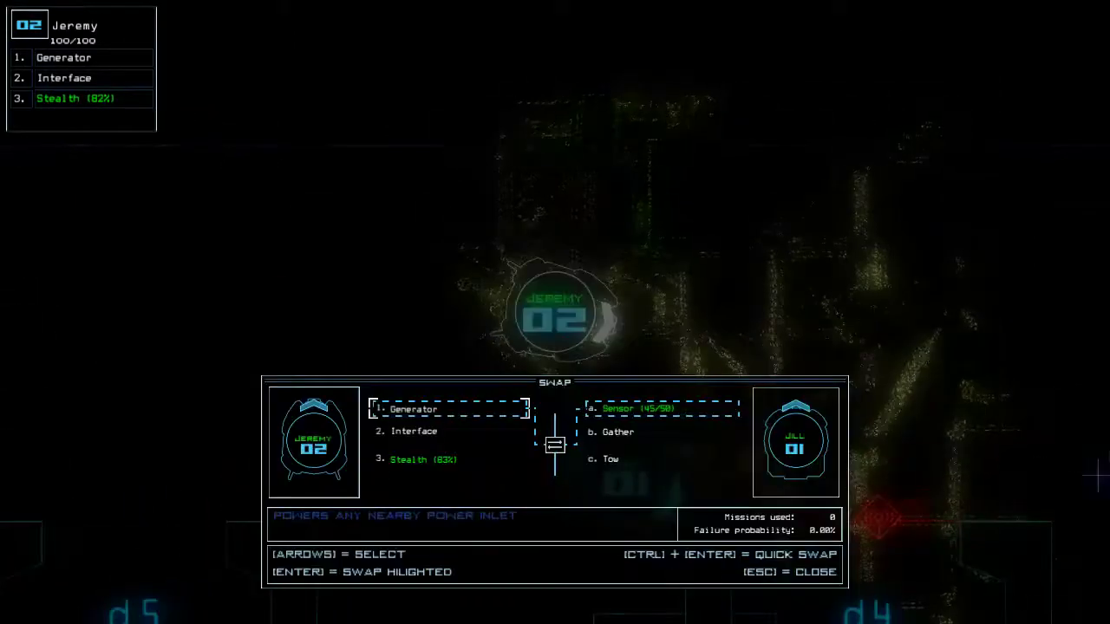
key(Down)
key(Return)
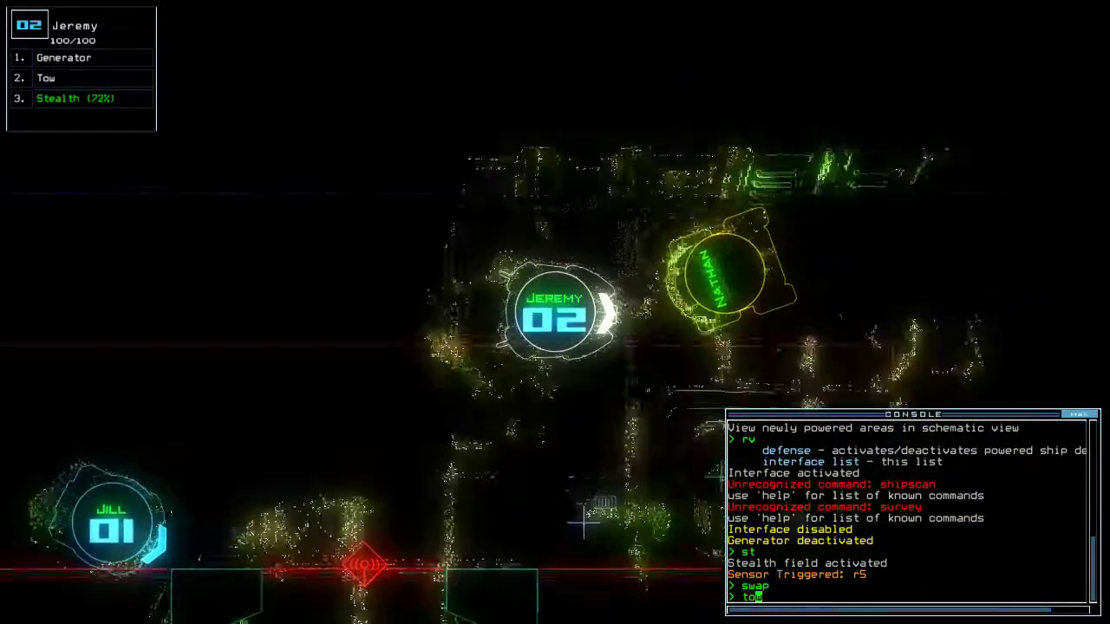
text(w)
Step: Tow the derelict drone back with drone 02 and drive drone 01 to the docking bay
key(Return)
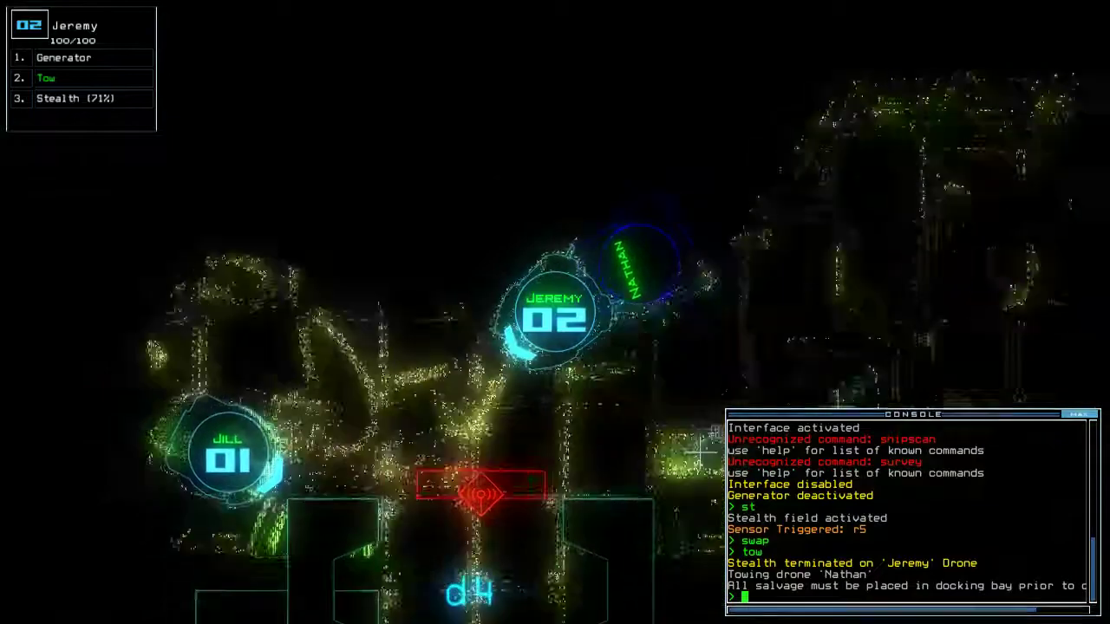
text(back)
key(Return)
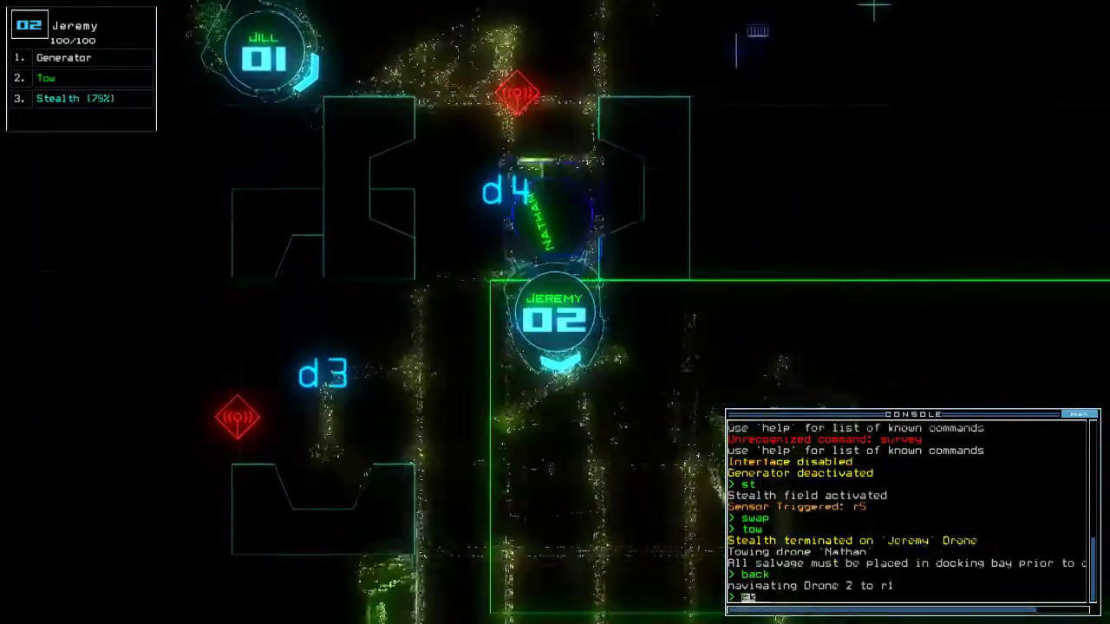
key(1)
key(Down)
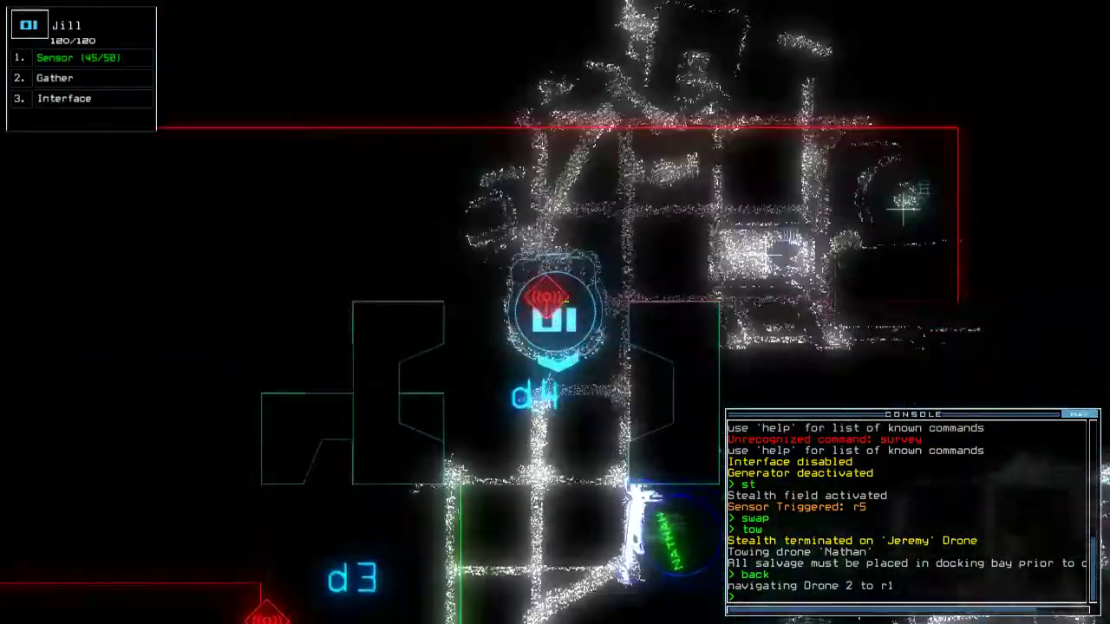
key(Right)
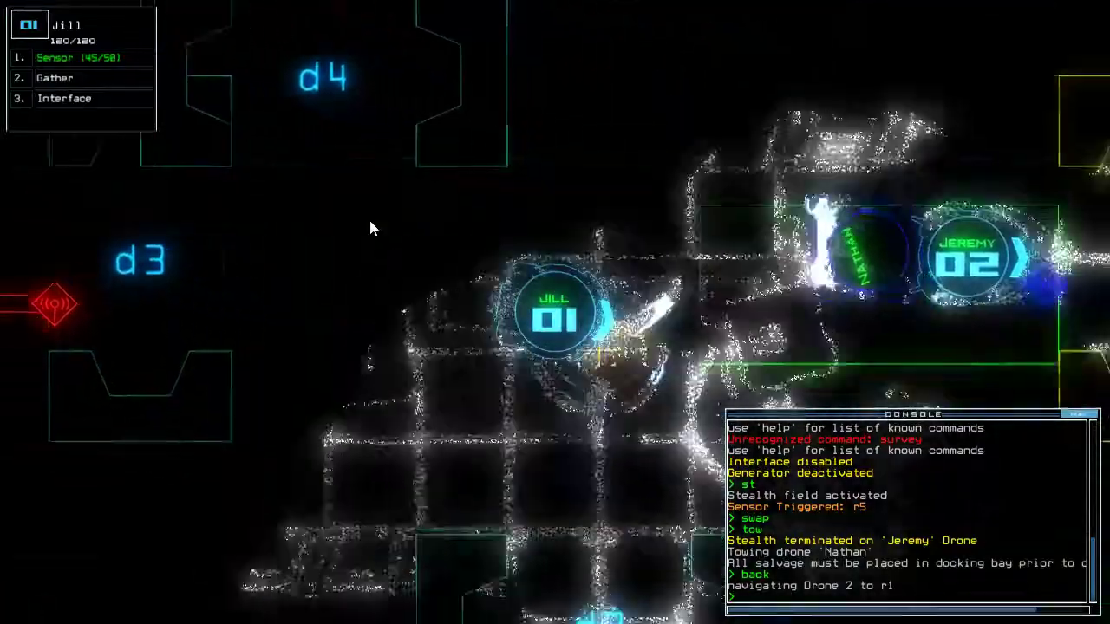
text(opt)
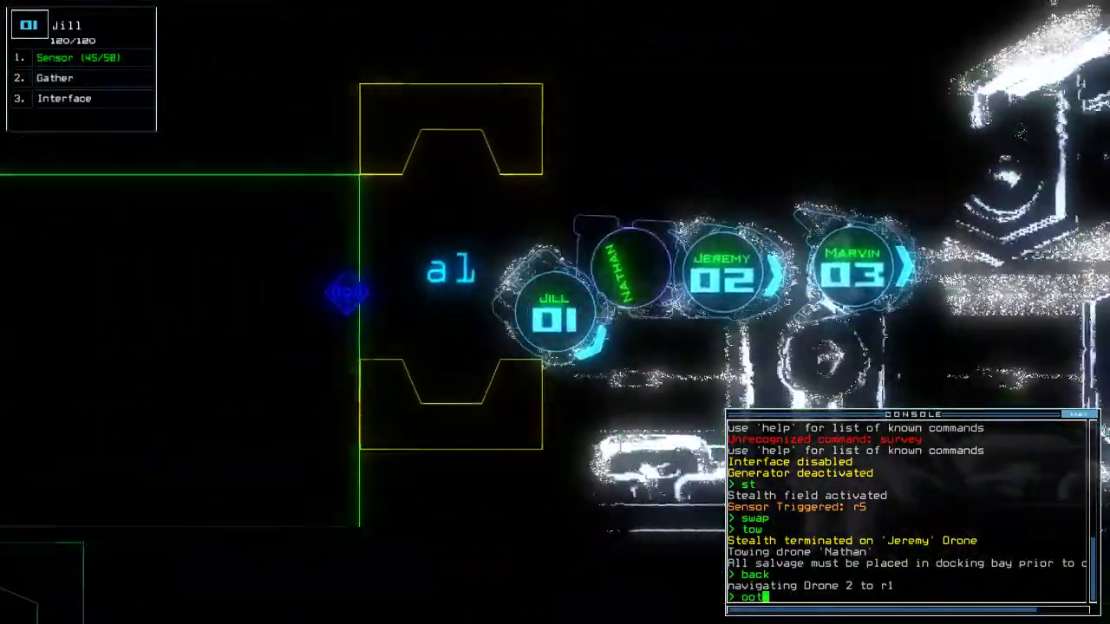
Step: Release the towed derelict, loot to end the mission with 865 points, and view the leaderboard
key(Escape)
text(2tow)
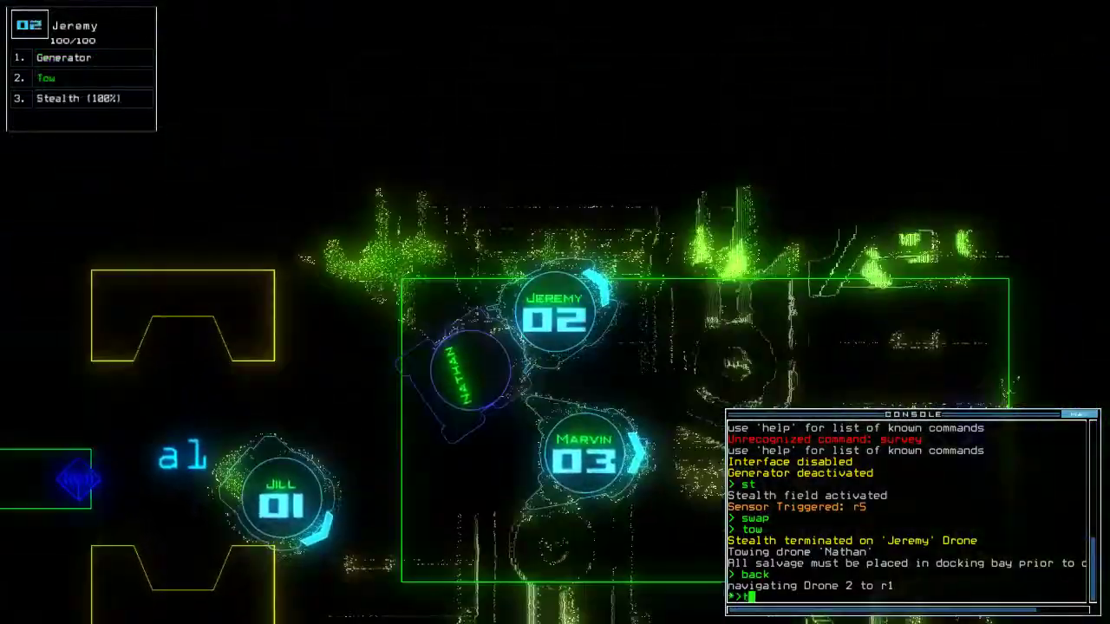
key(Return)
key(Escape)
text(1)
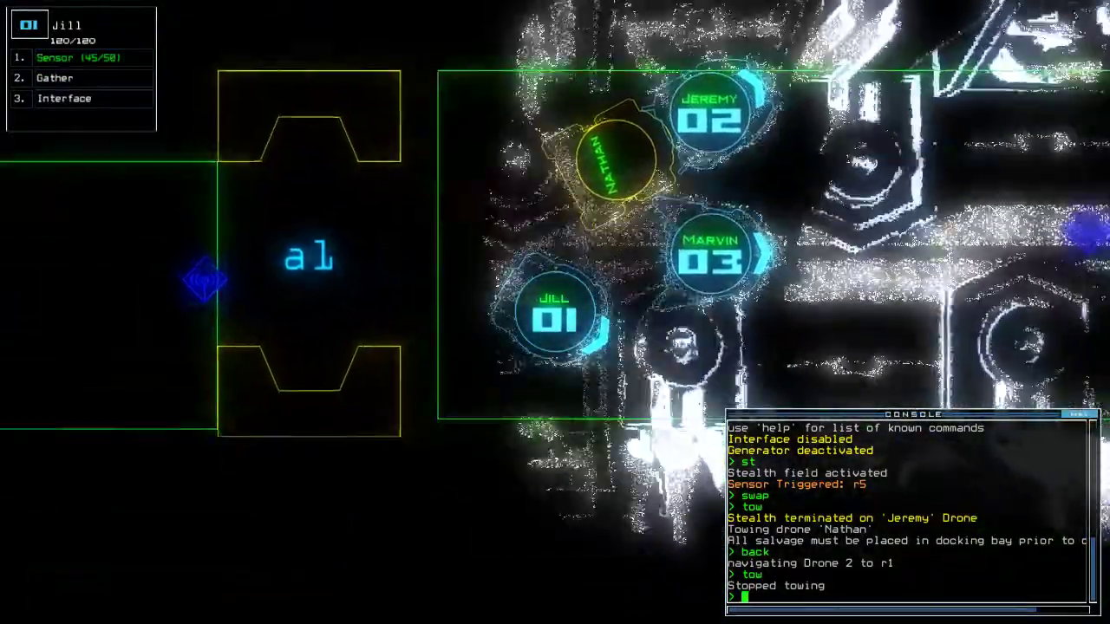
text(oot)
key(Return)
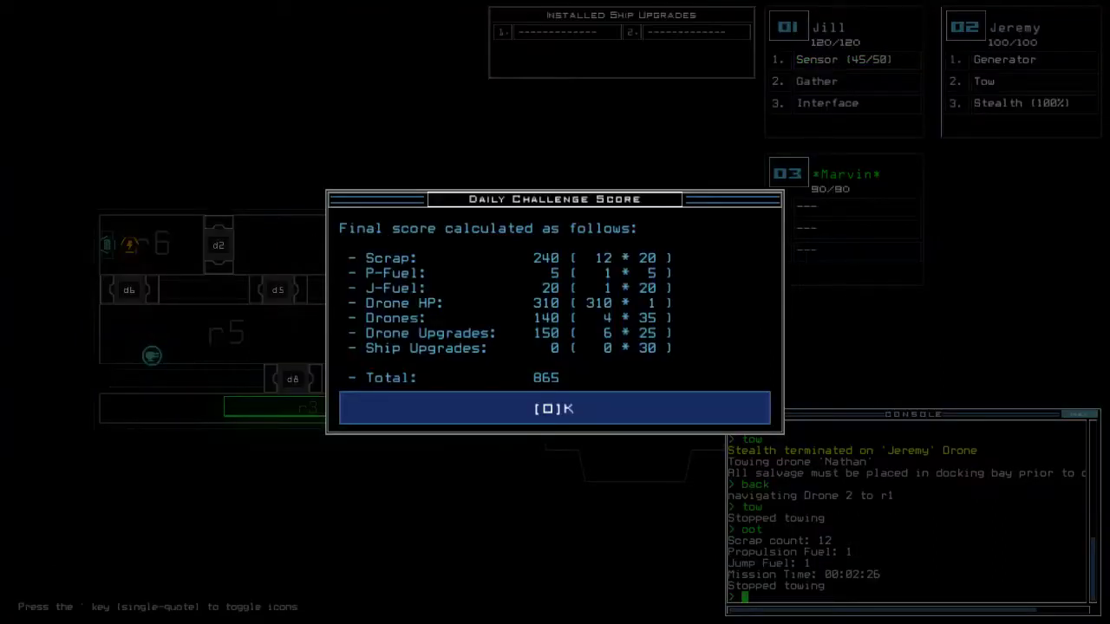
key(o)
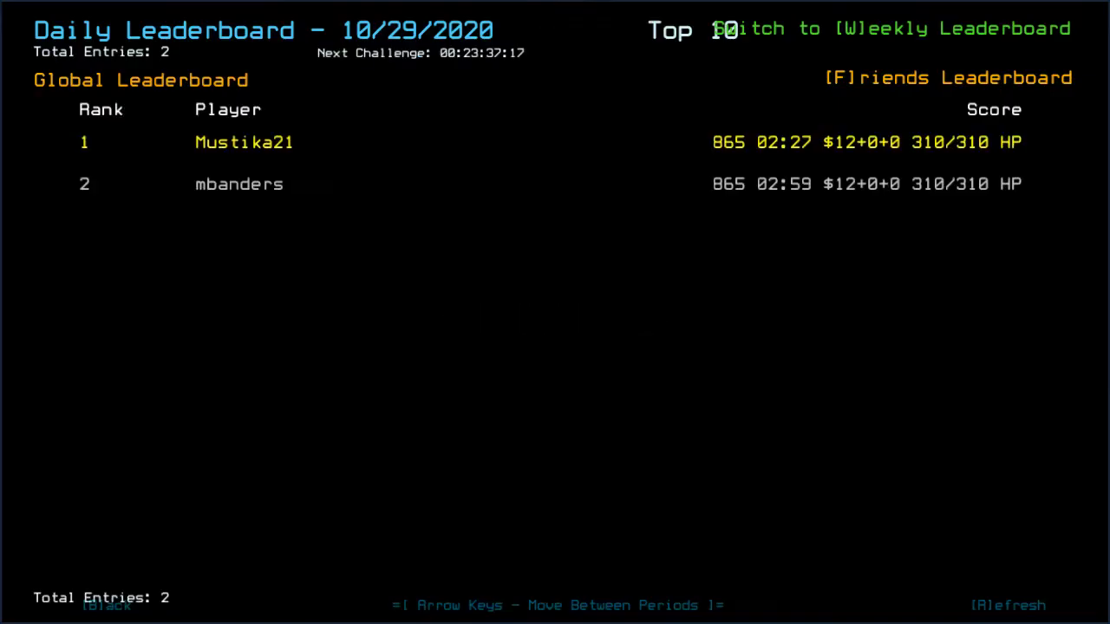